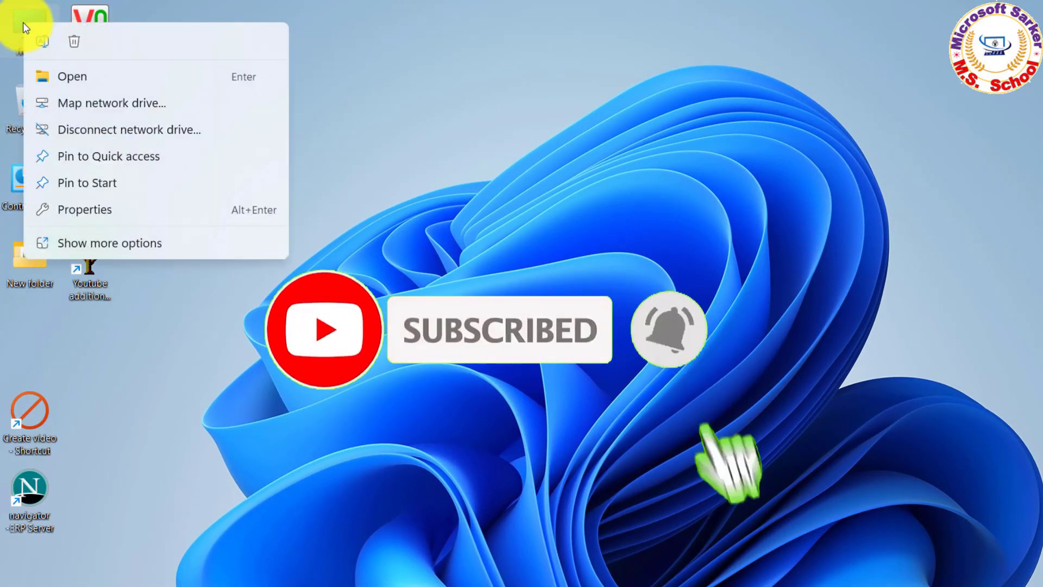
Show the full context menu for This PC on the desktop.
{"action": "left_click", "coordinate": [83, 248]}
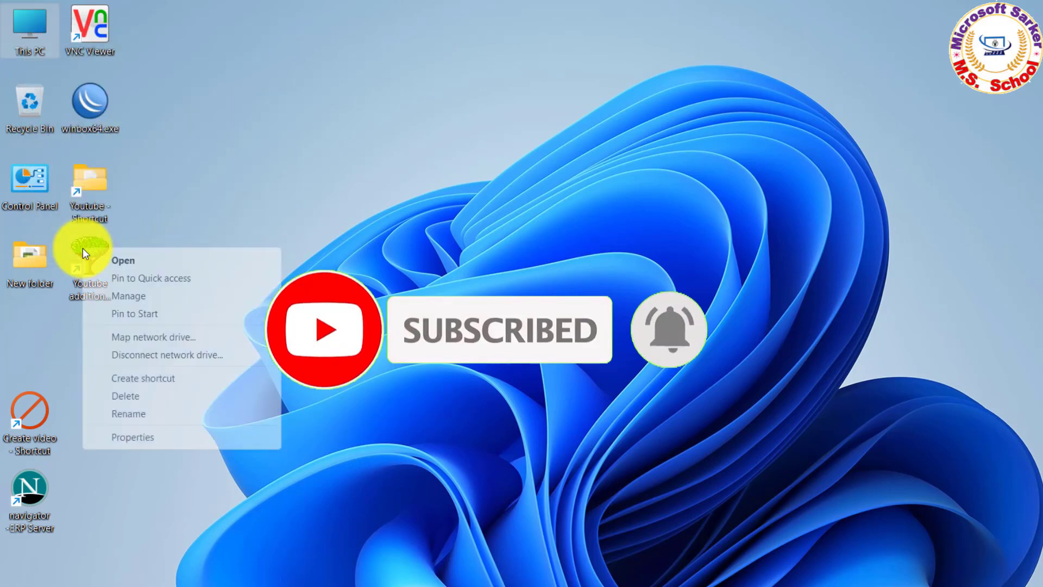
Find the HP LaserJet P2035 Class Driver under Device Manager's Printers, then close Computer Management.
{"action": "left_click", "coordinate": [125, 295]}
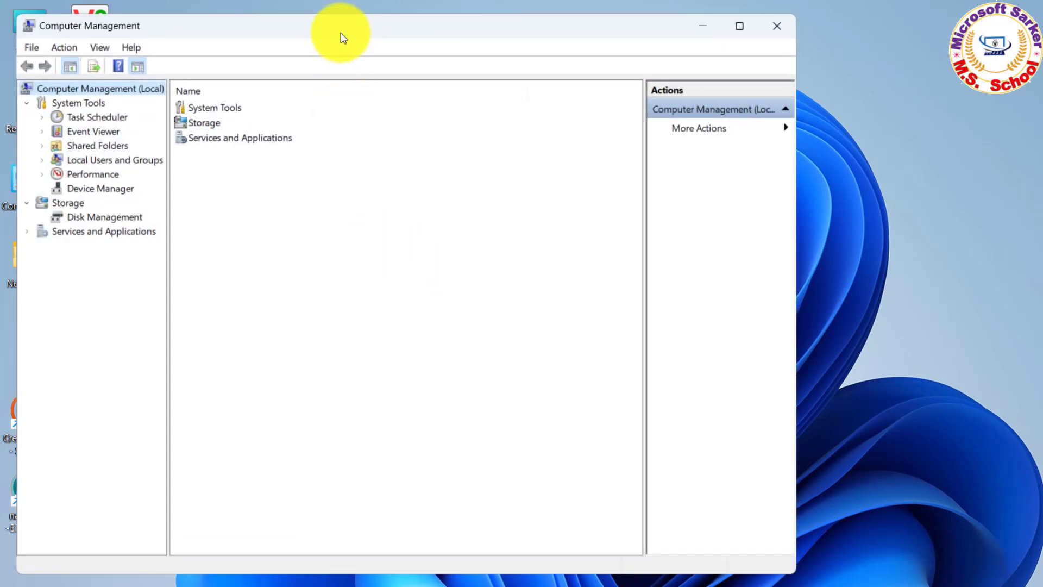
{"action": "left_click_drag", "start_coordinate": [342, 32], "coordinate": [542, 33]}
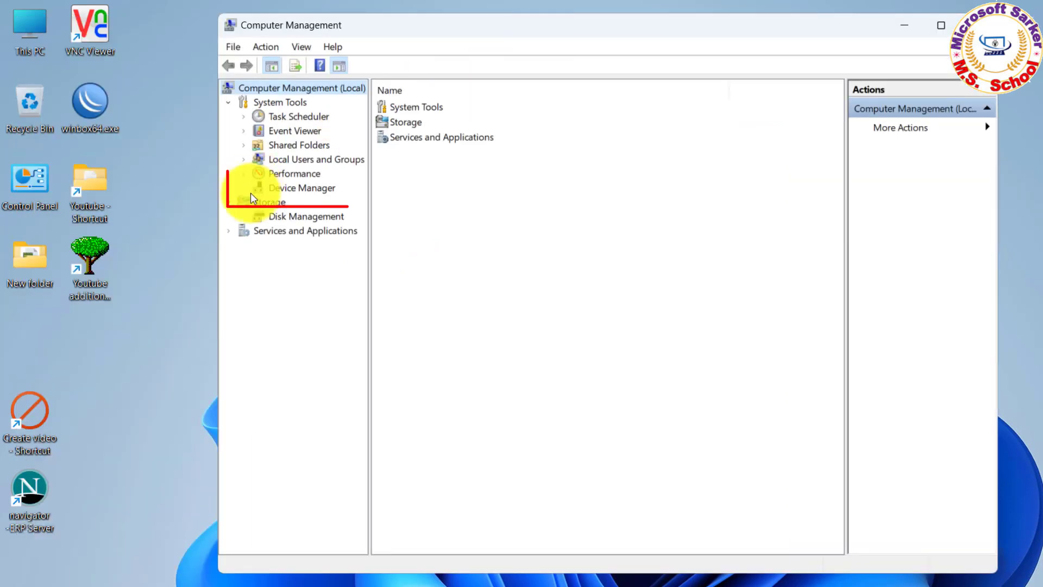
{"action": "left_click", "coordinate": [285, 189]}
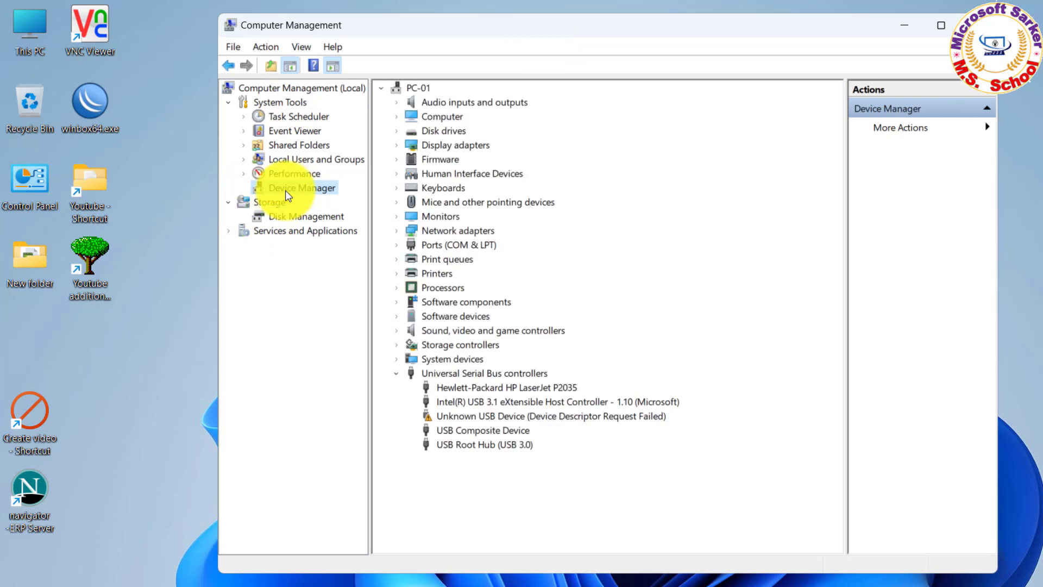
{"action": "left_click", "coordinate": [398, 273]}
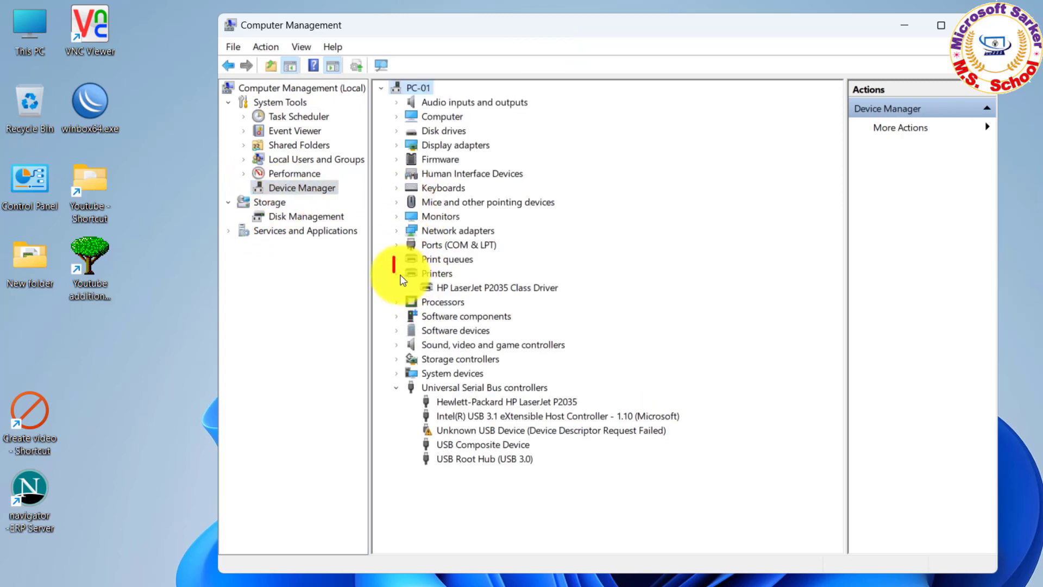
{"action": "left_click", "coordinate": [472, 287]}
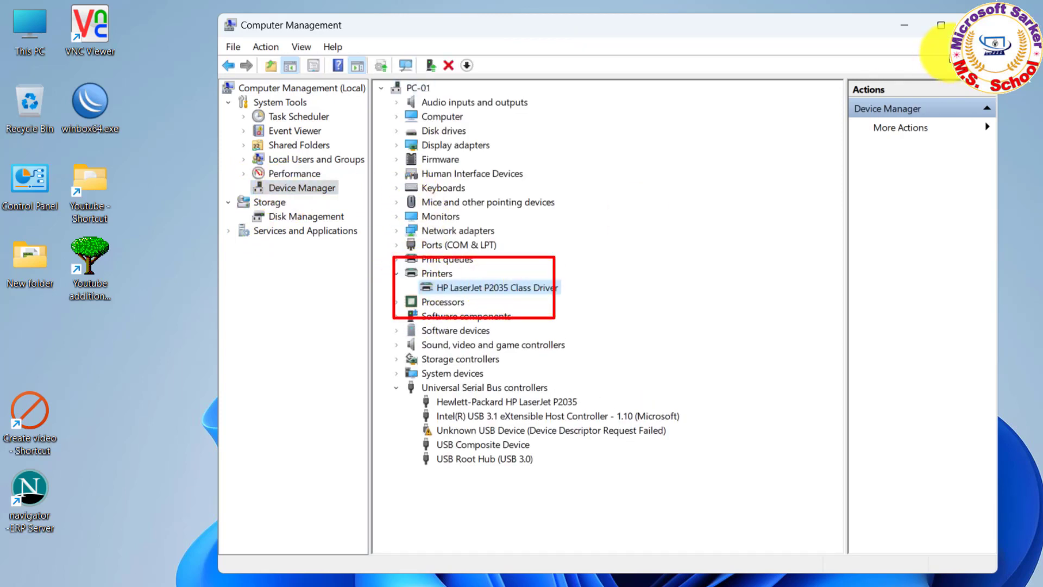
{"action": "left_click", "coordinate": [973, 21]}
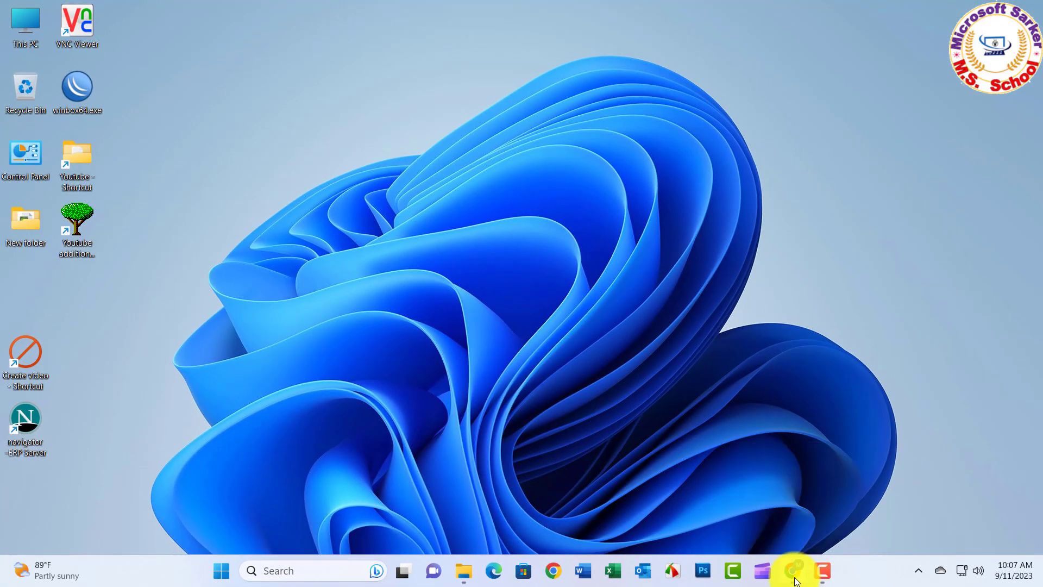
Rerun the Google search for the P2035 Windows 11 64-bit driver and open the first HP result's link menu.
{"action": "left_click", "coordinate": [793, 573]}
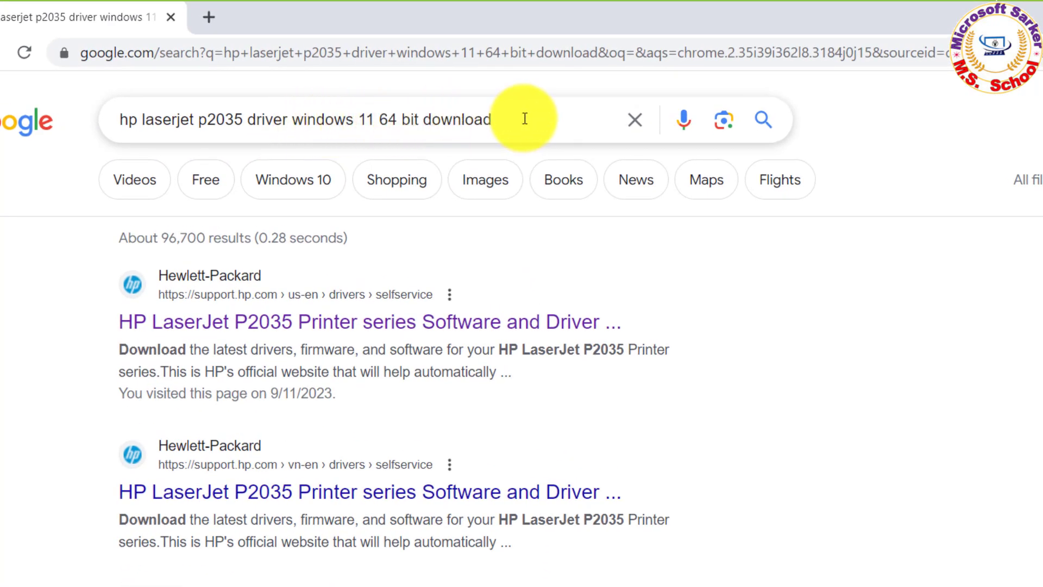
{"action": "left_click", "coordinate": [524, 119]}
{"action": "left_click_drag", "start_coordinate": [524, 119], "coordinate": [118, 113]}
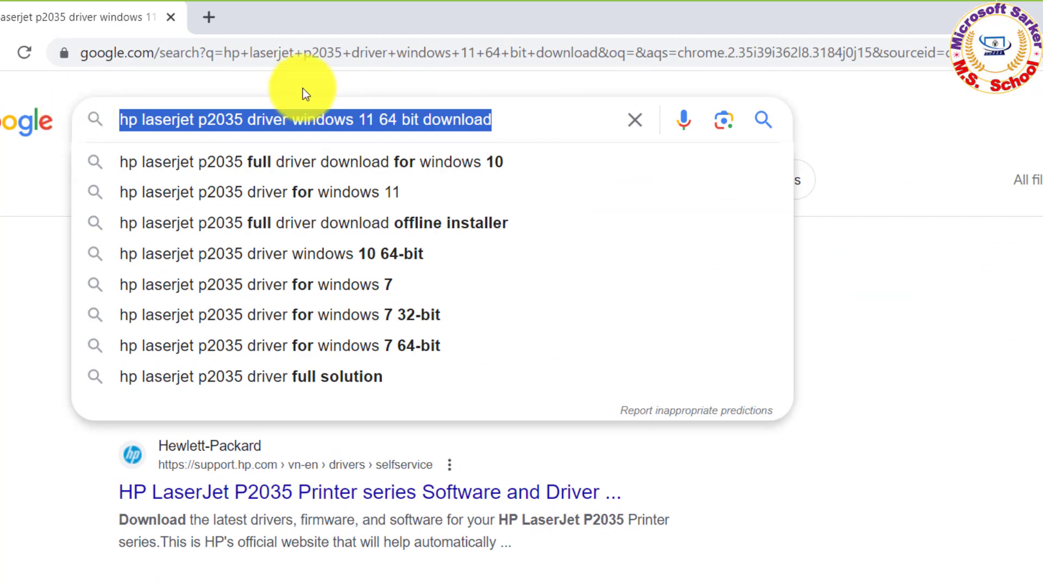
{"action": "key", "text": "Return"}
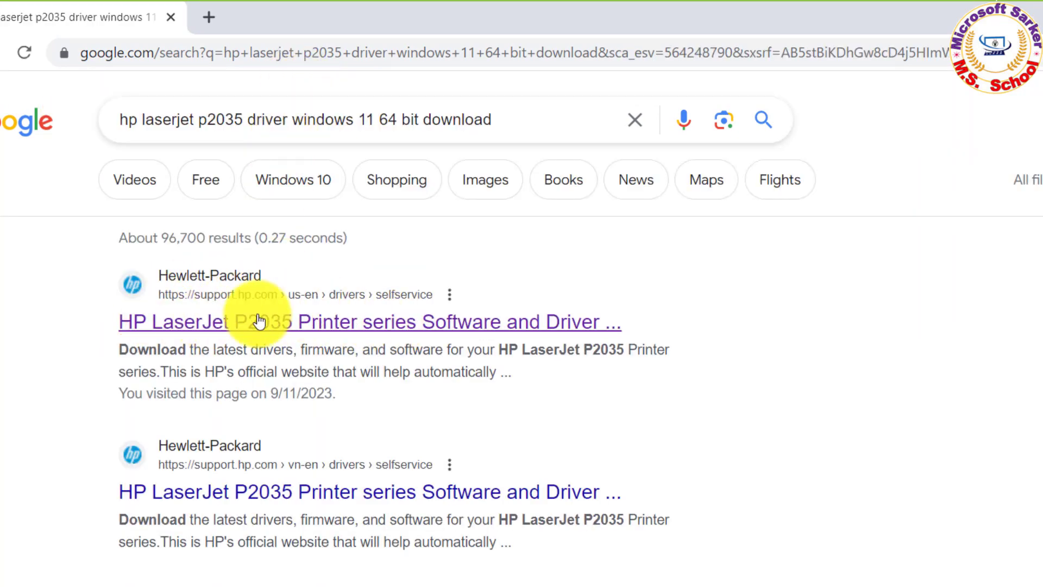
{"action": "right_click", "coordinate": [275, 324]}
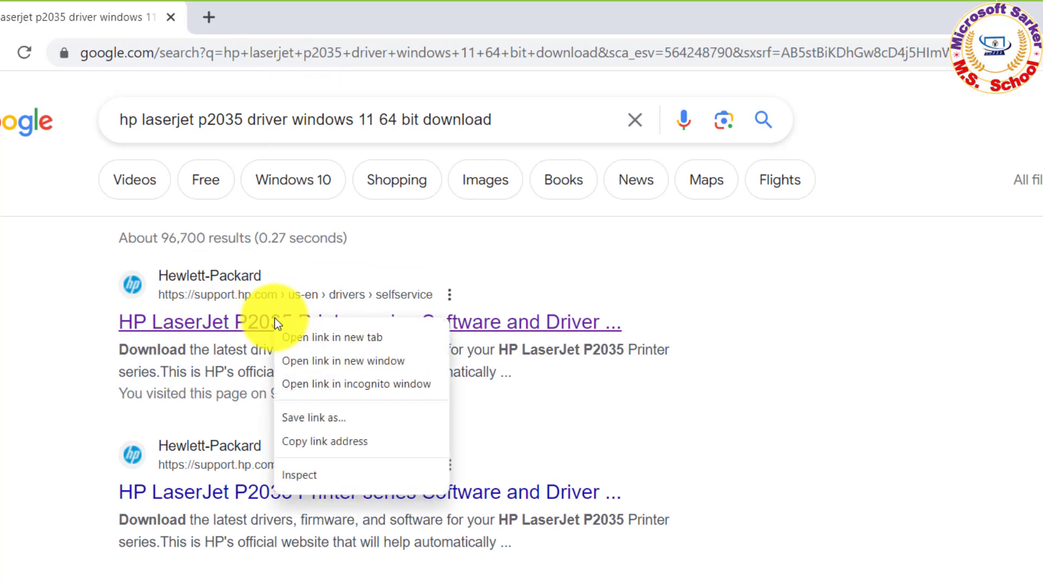
On HP Support, switch to Windows 10 (64-bit), download the P2035 driver, and minimize Chrome.
{"action": "left_click", "coordinate": [311, 333]}
{"action": "scroll", "coordinate": [457, 291], "scroll_direction": "down", "scroll_amount": 1}
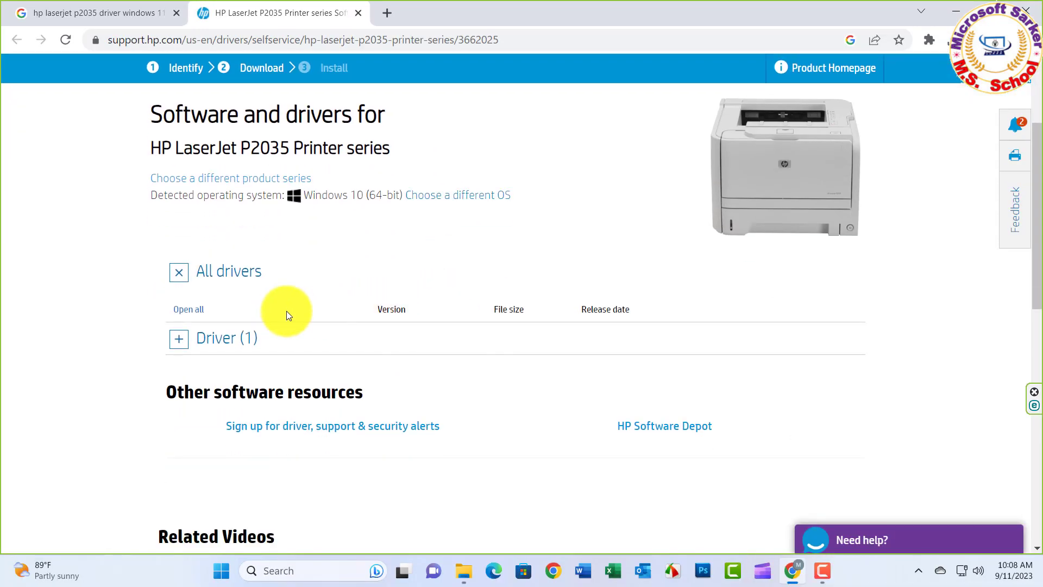
{"action": "scroll", "coordinate": [453, 285], "scroll_direction": "up", "scroll_amount": 1}
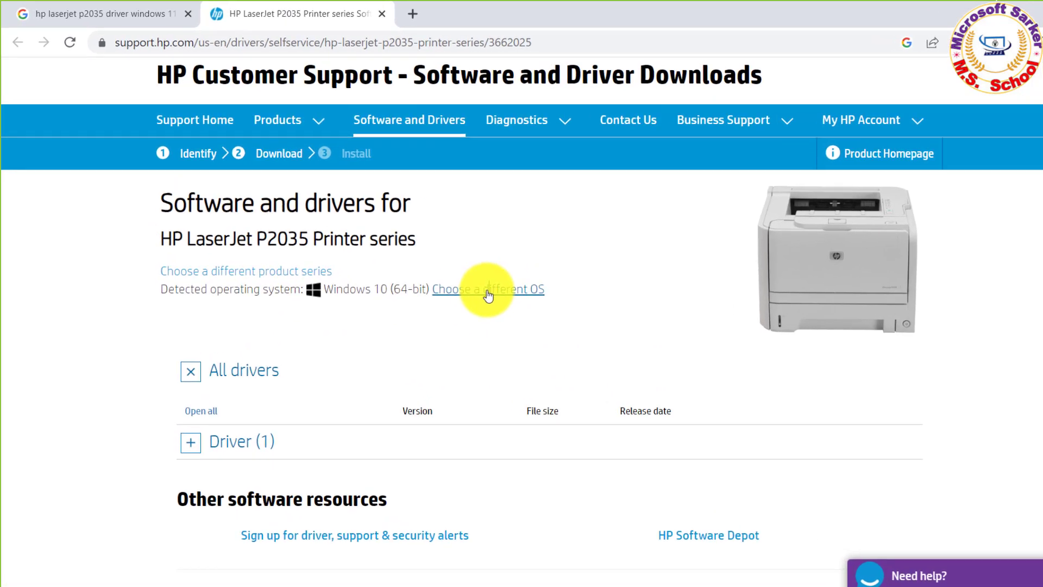
{"action": "left_click", "coordinate": [488, 296]}
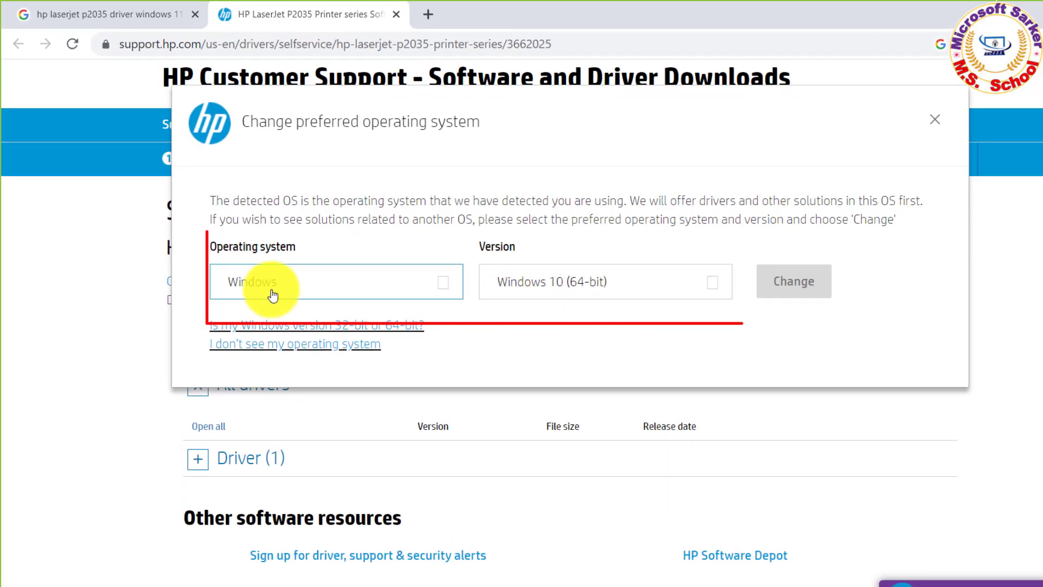
{"action": "left_click", "coordinate": [489, 284]}
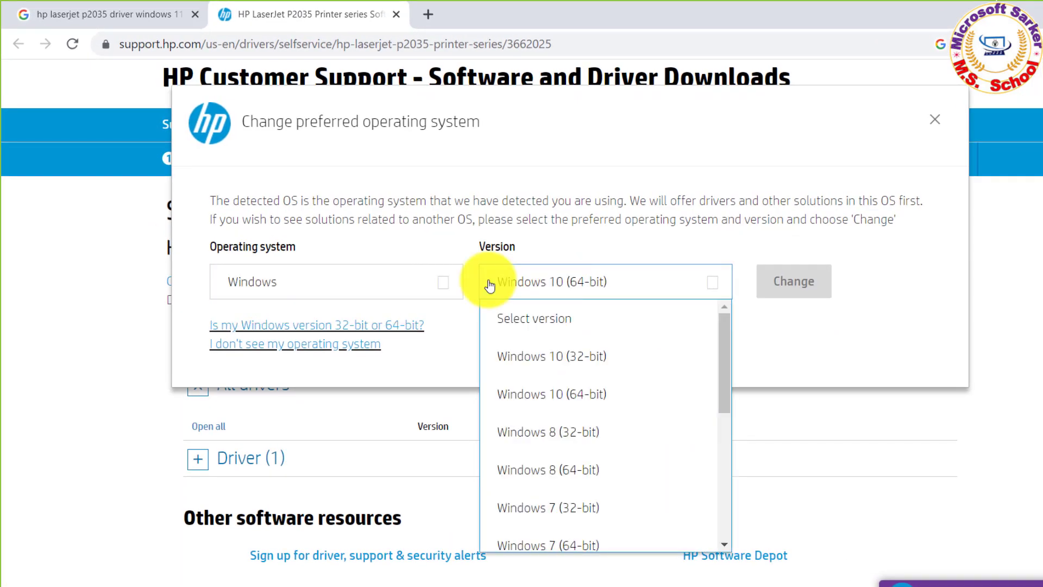
{"action": "mouse_move", "coordinate": [722, 350]}
{"action": "left_mouse_down"}
{"action": "mouse_move", "coordinate": [725, 503]}
{"action": "mouse_move", "coordinate": [722, 321]}
{"action": "left_mouse_up"}
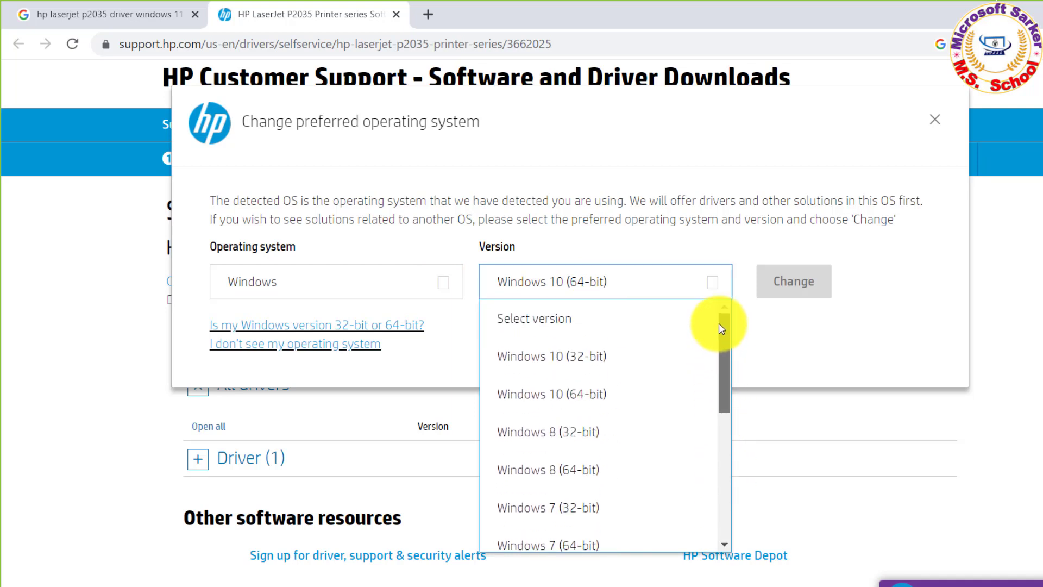
{"action": "left_click", "coordinate": [573, 403]}
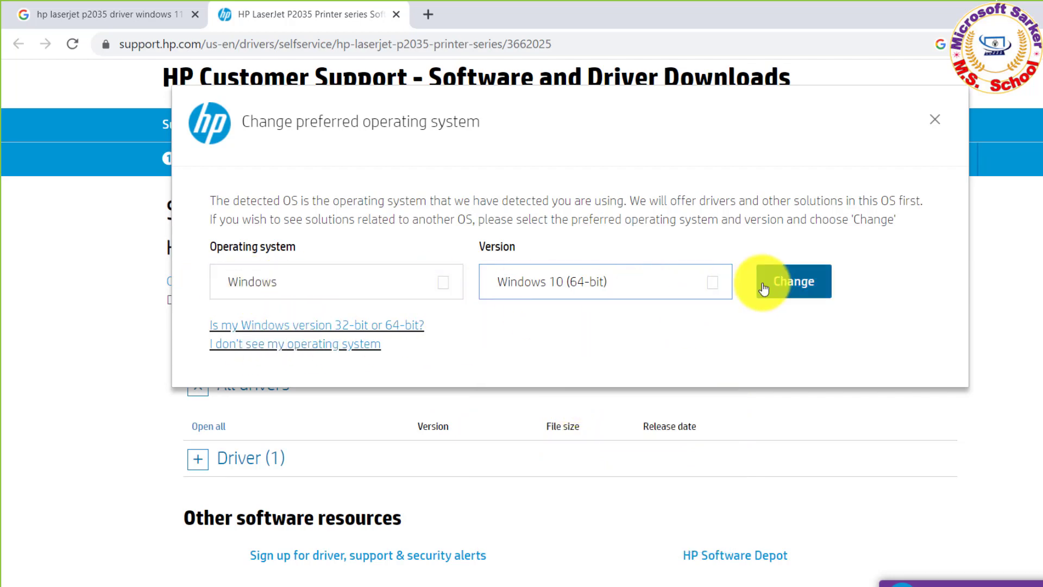
{"action": "left_click", "coordinate": [809, 282]}
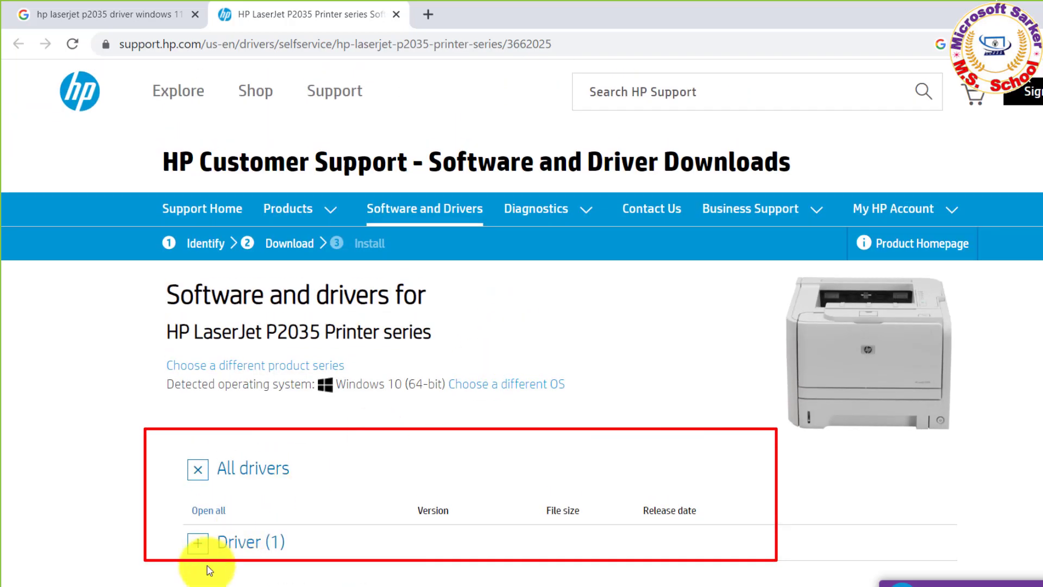
{"action": "left_click", "coordinate": [198, 537]}
{"action": "scroll", "coordinate": [596, 435], "scroll_direction": "down", "scroll_amount": 3}
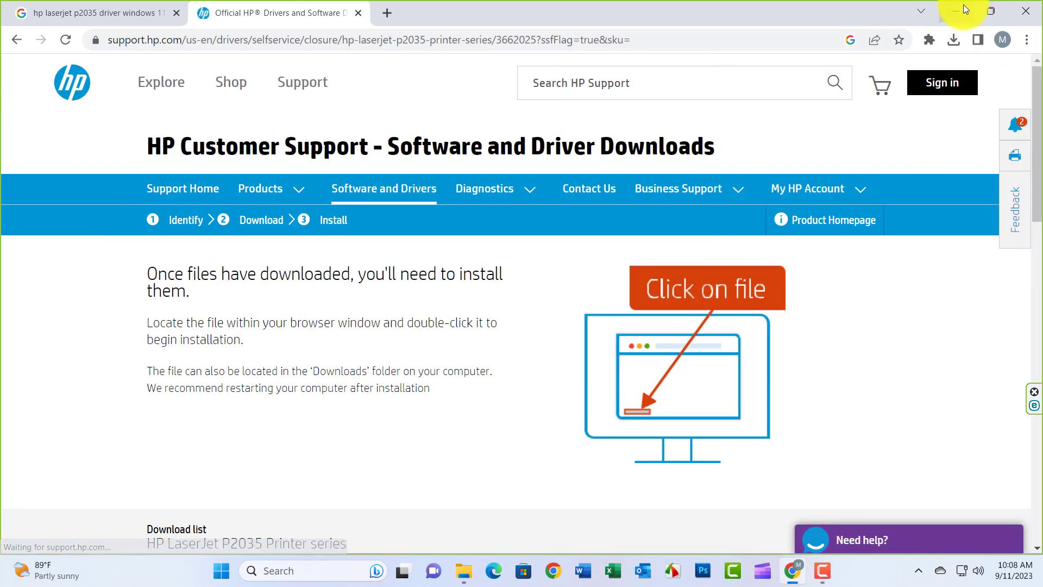
{"action": "left_click", "coordinate": [963, 3]}
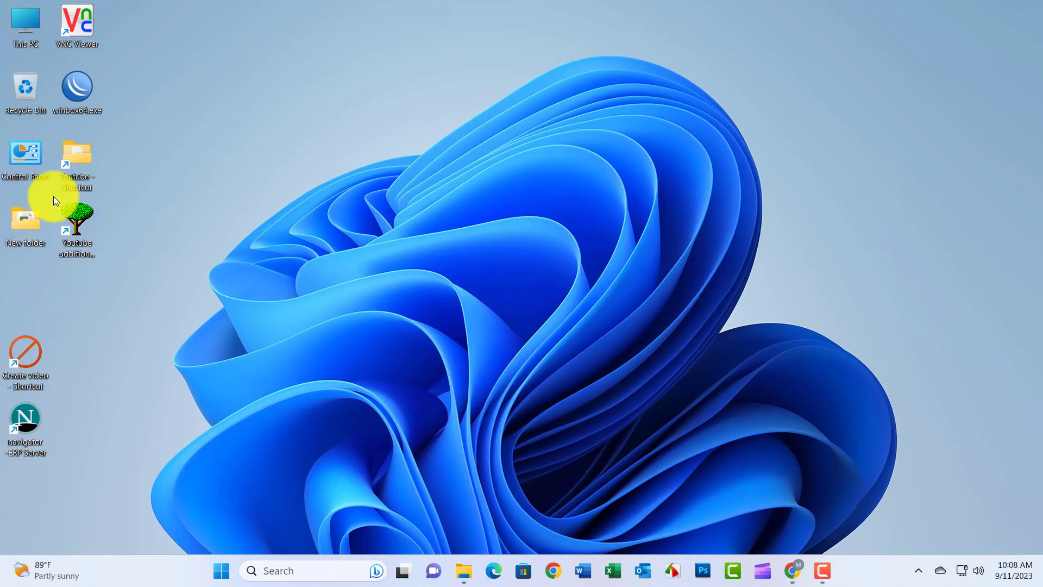
Copy ljP2035-gdi-pnp-win64-en (1).exe from Downloads and minimize File Explorer.
{"action": "double_click", "coordinate": [29, 30]}
{"action": "left_click_drag", "start_coordinate": [345, 327], "coordinate": [343, 235]}
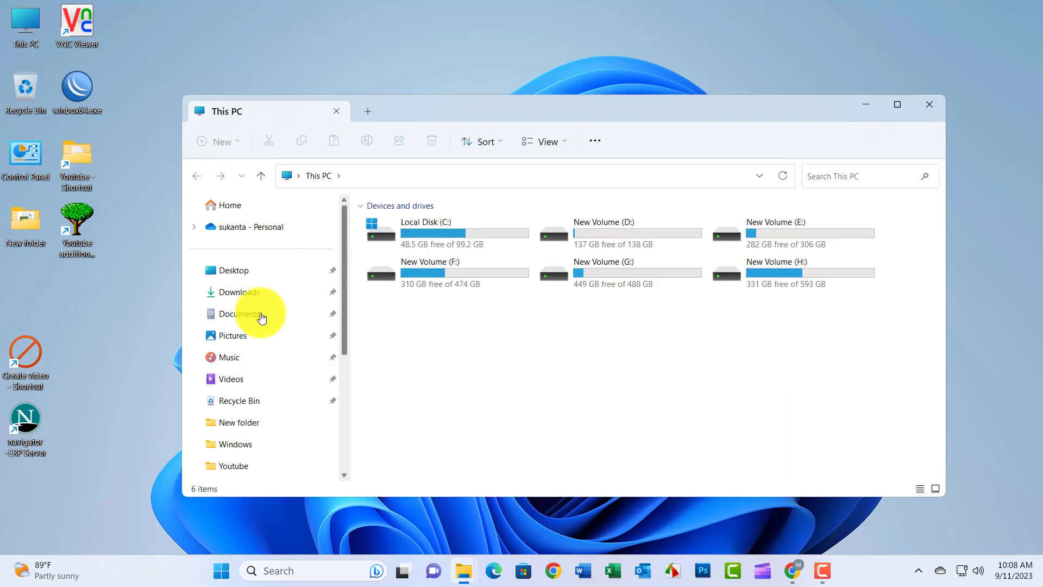
{"action": "left_click", "coordinate": [239, 299]}
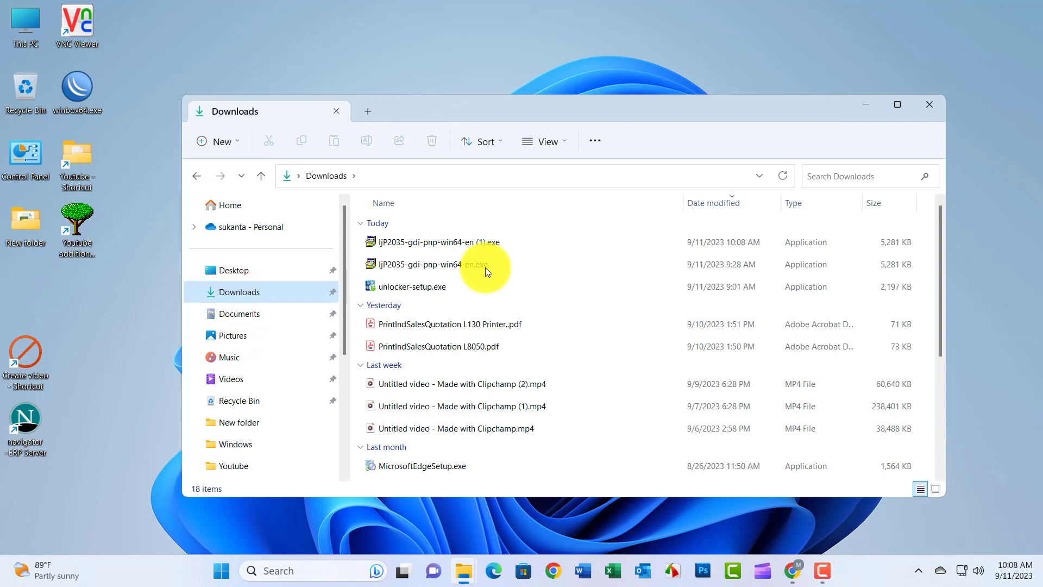
{"action": "right_click", "coordinate": [412, 242]}
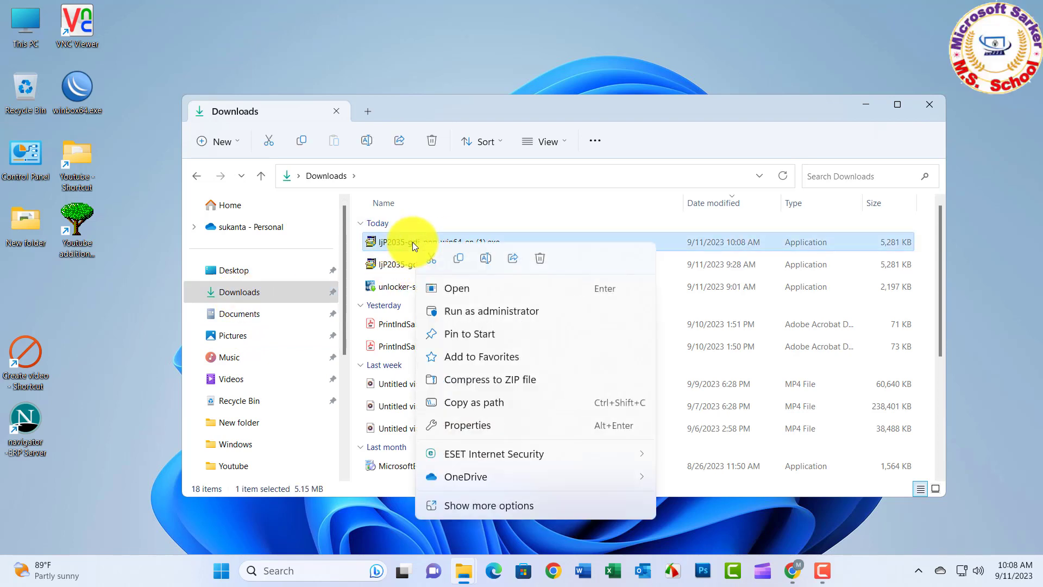
{"action": "left_click", "coordinate": [457, 259]}
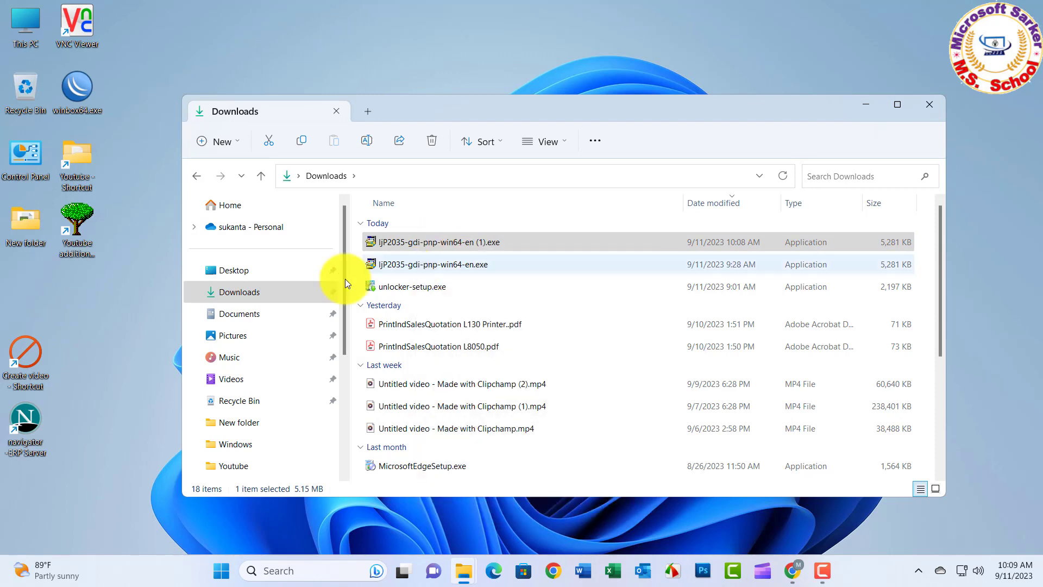
{"action": "left_click", "coordinate": [868, 104]}
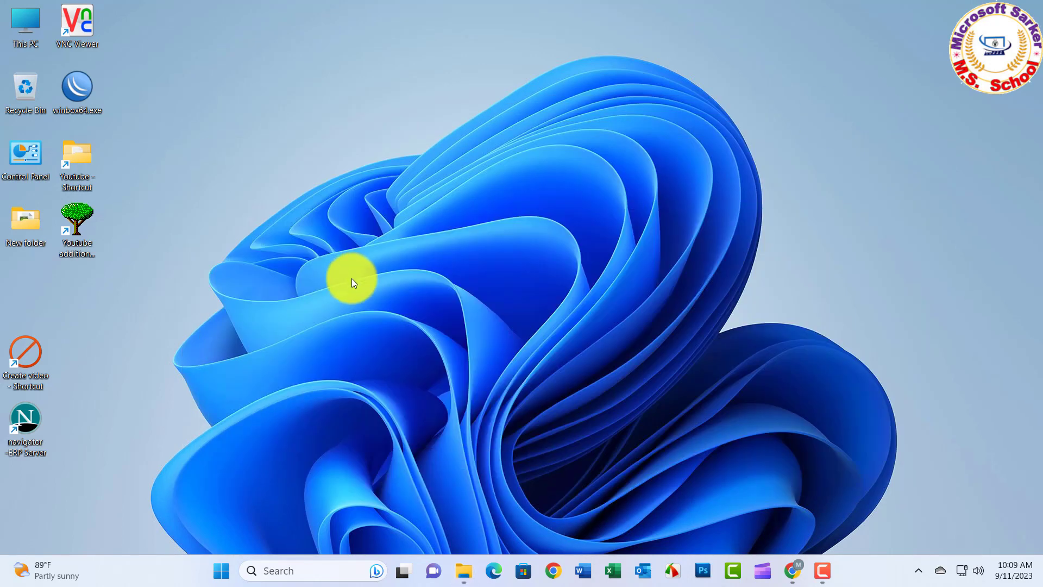
Create a new desktop folder and paste the P2035 driver installer into it.
{"action": "right_click", "coordinate": [167, 204]}
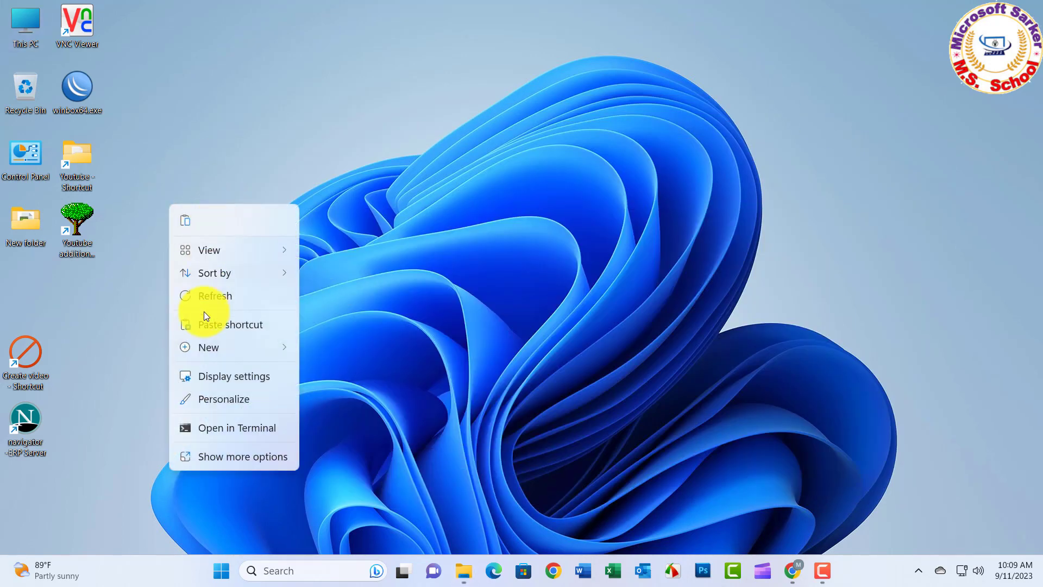
{"action": "mouse_move", "coordinate": [233, 347]}
{"action": "left_click", "coordinate": [353, 97]}
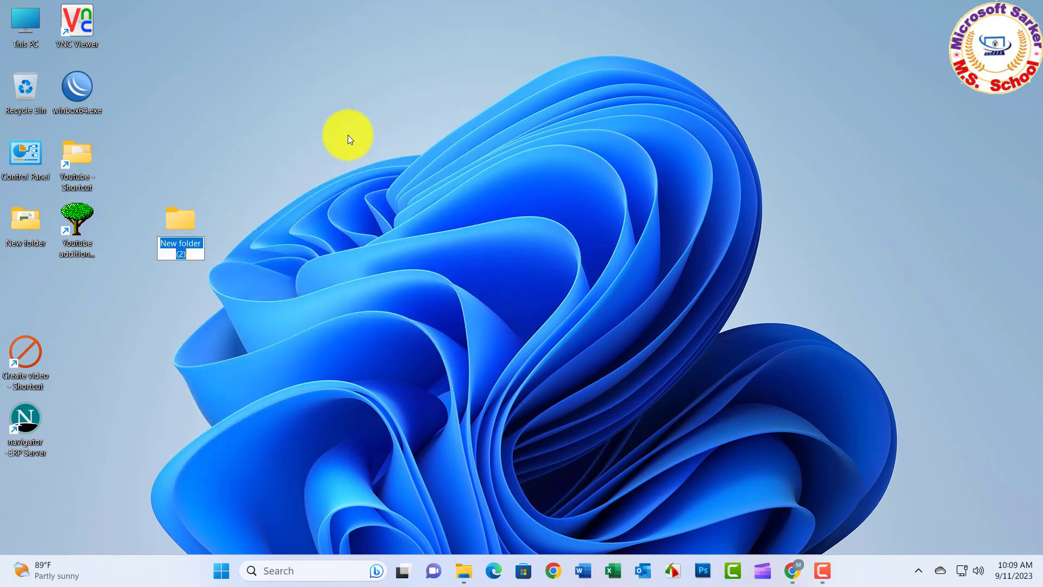
{"action": "double_click", "coordinate": [193, 228]}
{"action": "right_click", "coordinate": [489, 264]}
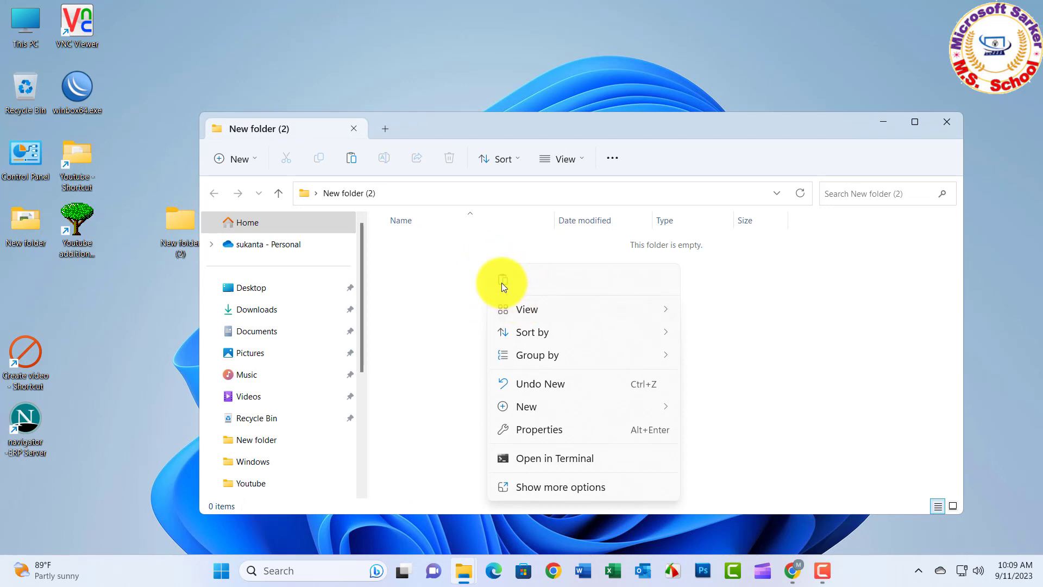
{"action": "left_click", "coordinate": [502, 281]}
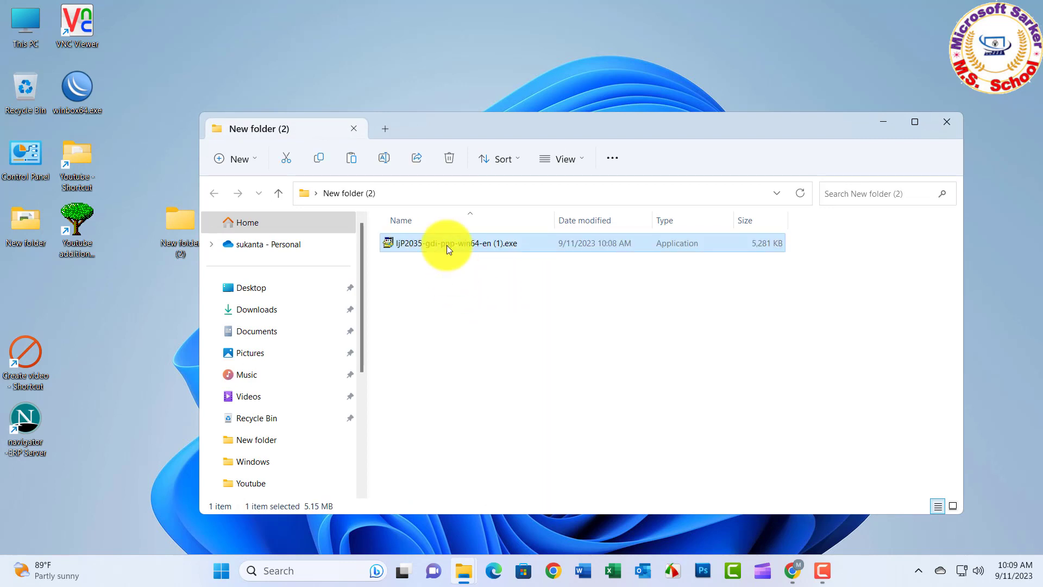
Extract the installer with WinRAR and open the extracted driver folder.
{"action": "right_click", "coordinate": [447, 248]}
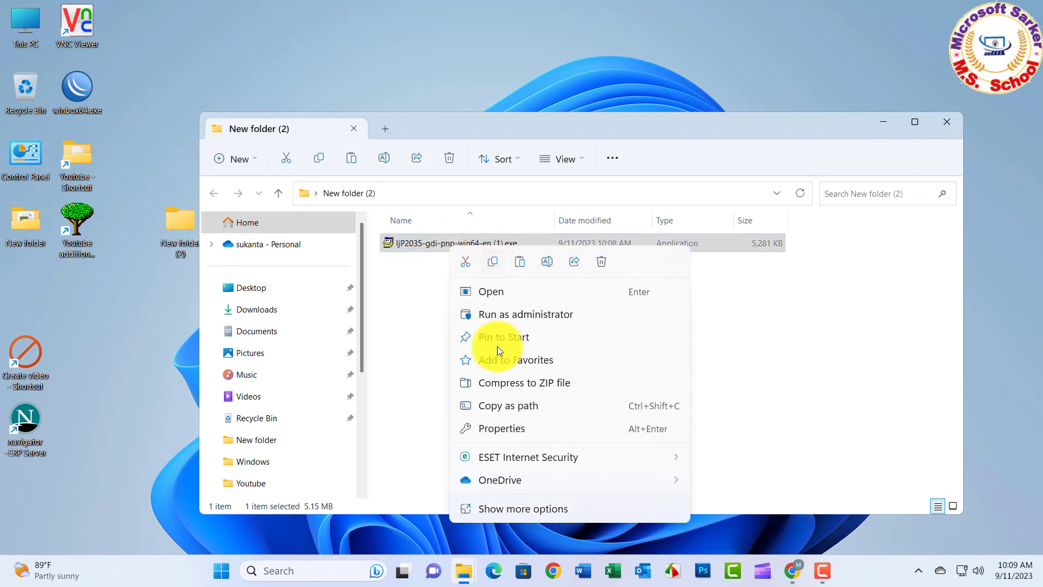
{"action": "left_click", "coordinate": [487, 513]}
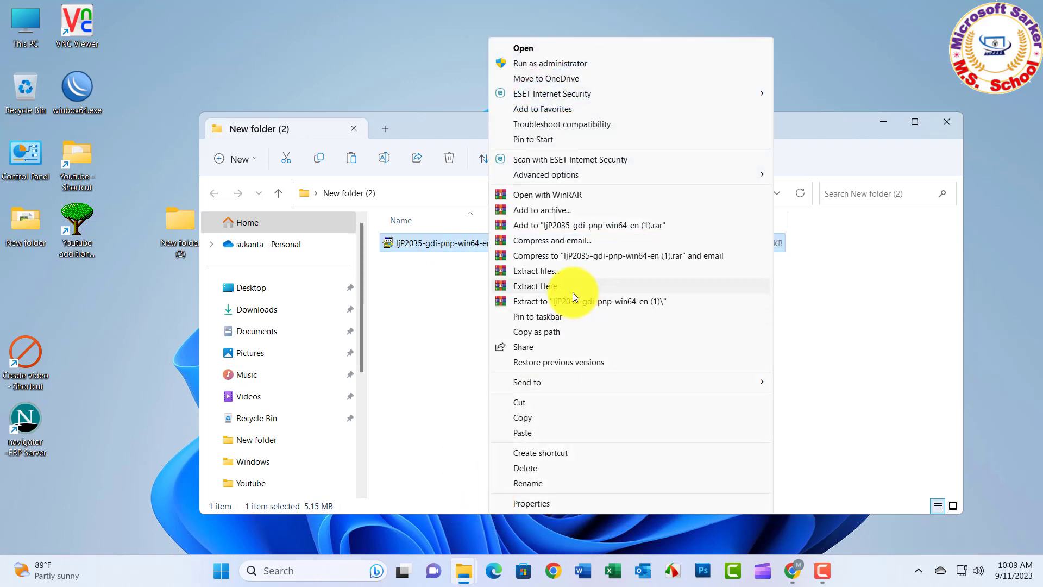
{"action": "left_click", "coordinate": [535, 269]}
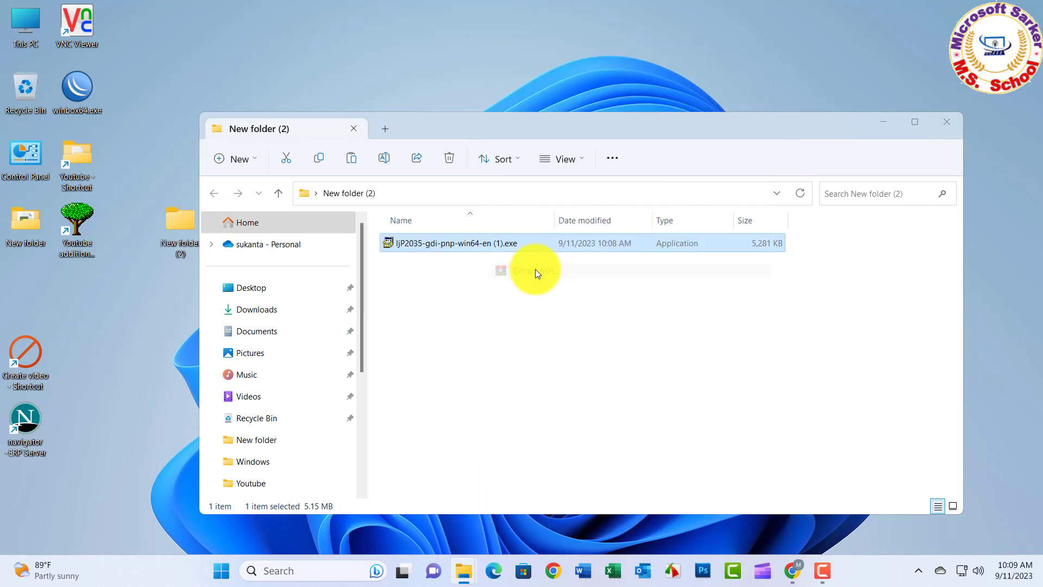
{"action": "left_click", "coordinate": [560, 437]}
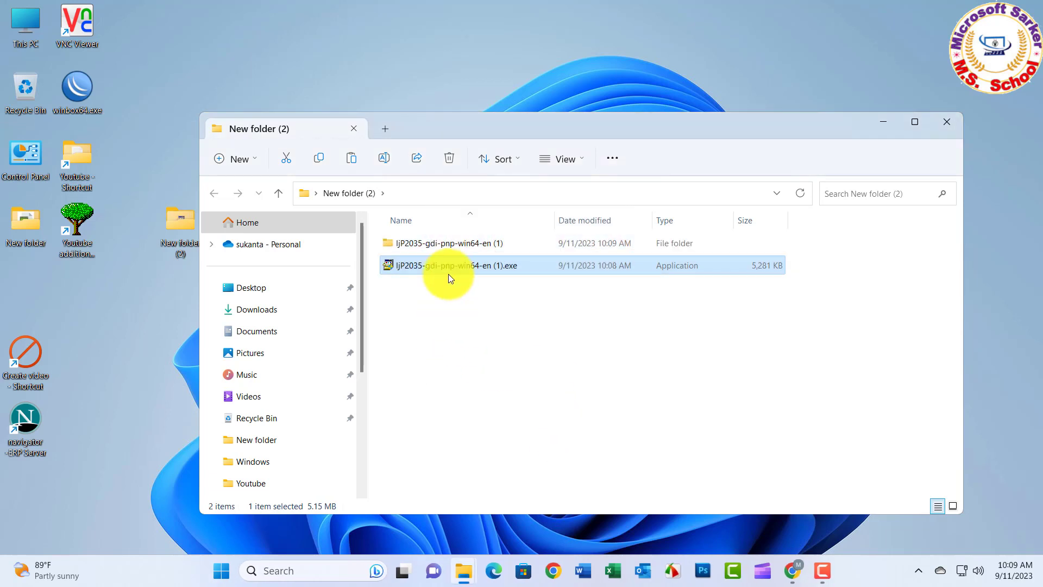
{"action": "double_click", "coordinate": [412, 242]}
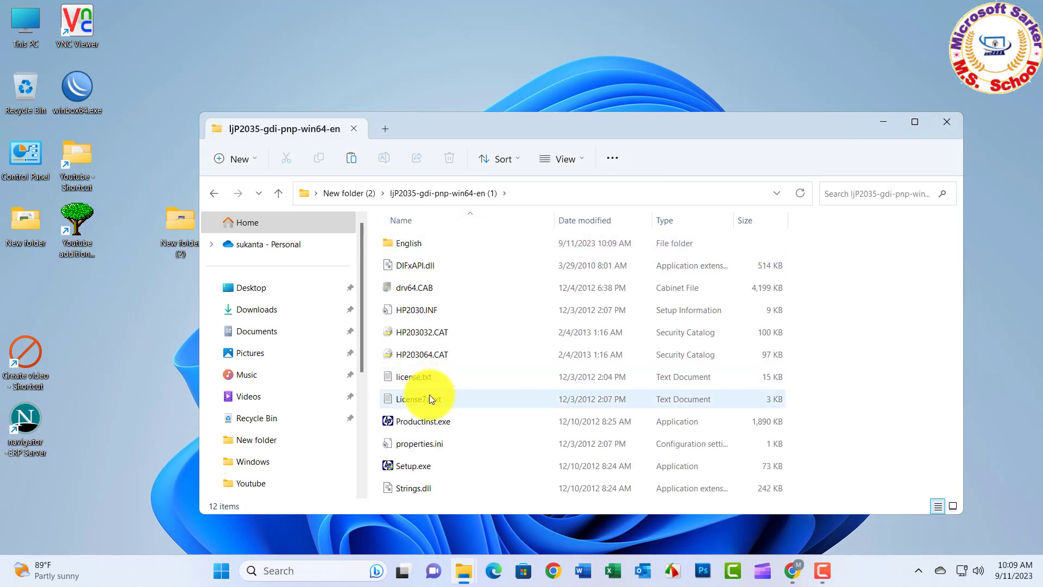
Close Explorer, open Control Panel from Windows search, and view all items as small icons.
{"action": "left_click", "coordinate": [949, 127]}
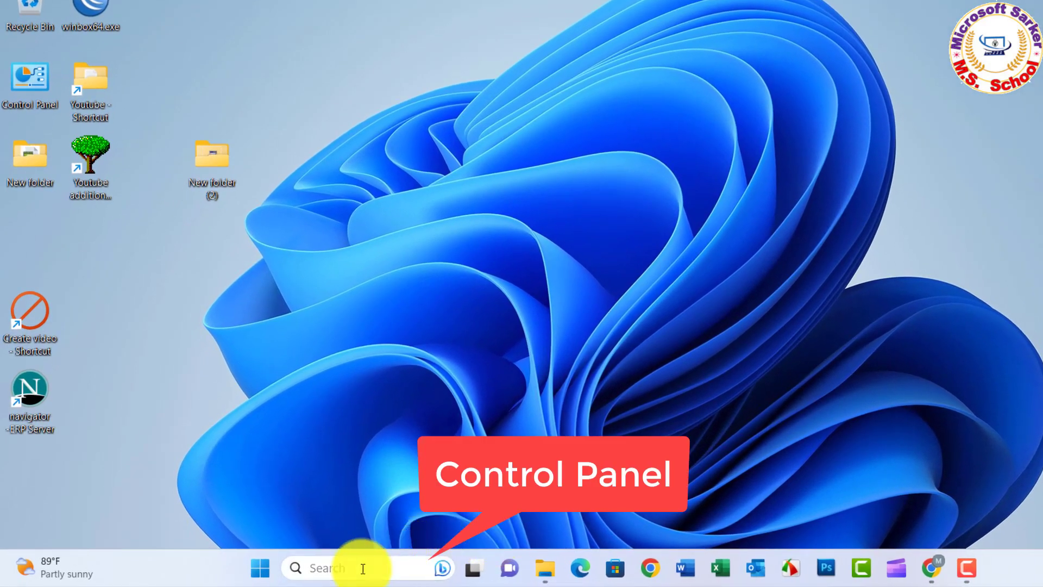
{"action": "left_click", "coordinate": [363, 568]}
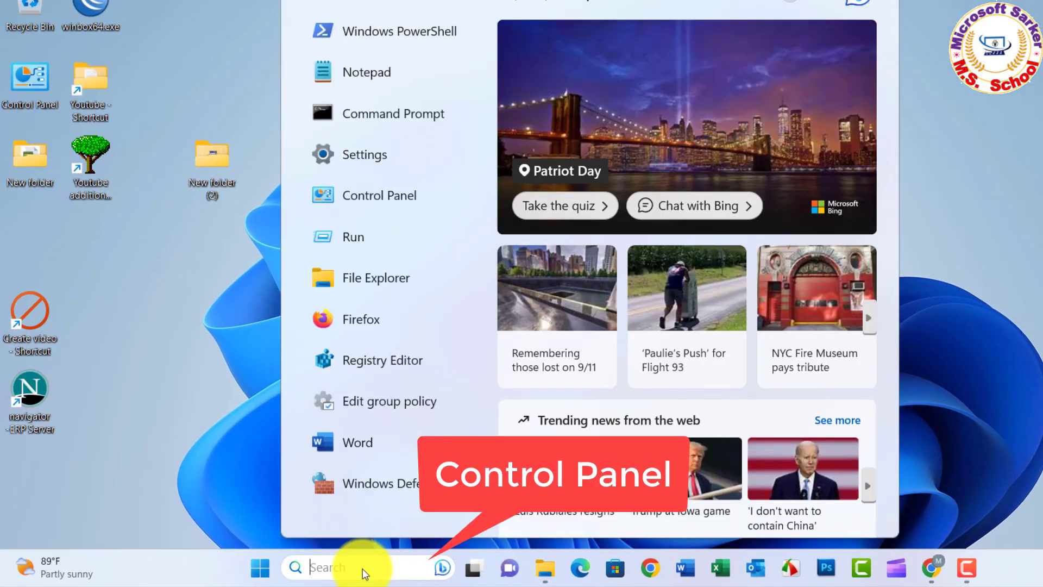
{"action": "type", "text": "c"}
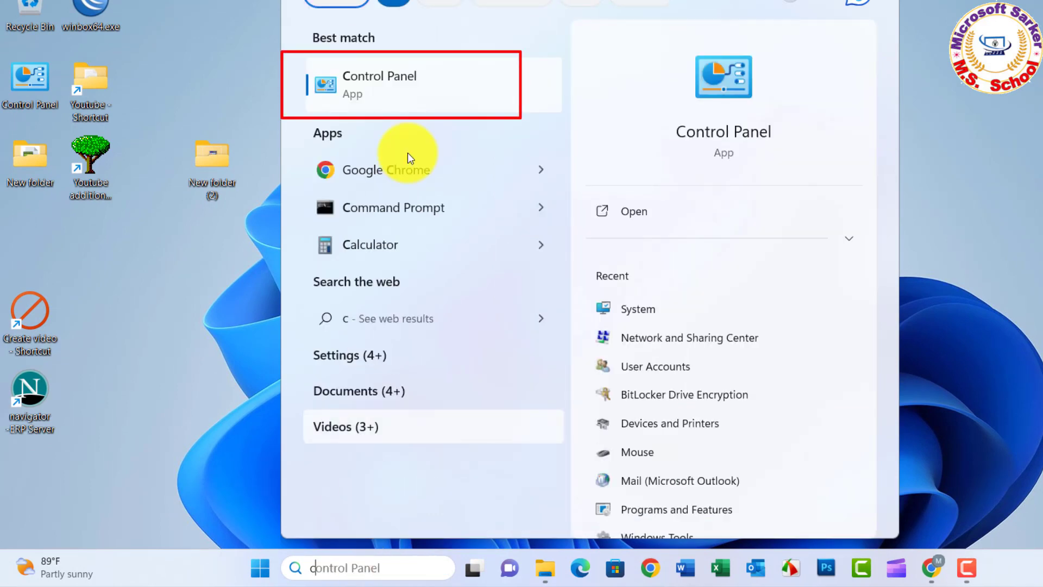
{"action": "left_click", "coordinate": [397, 93]}
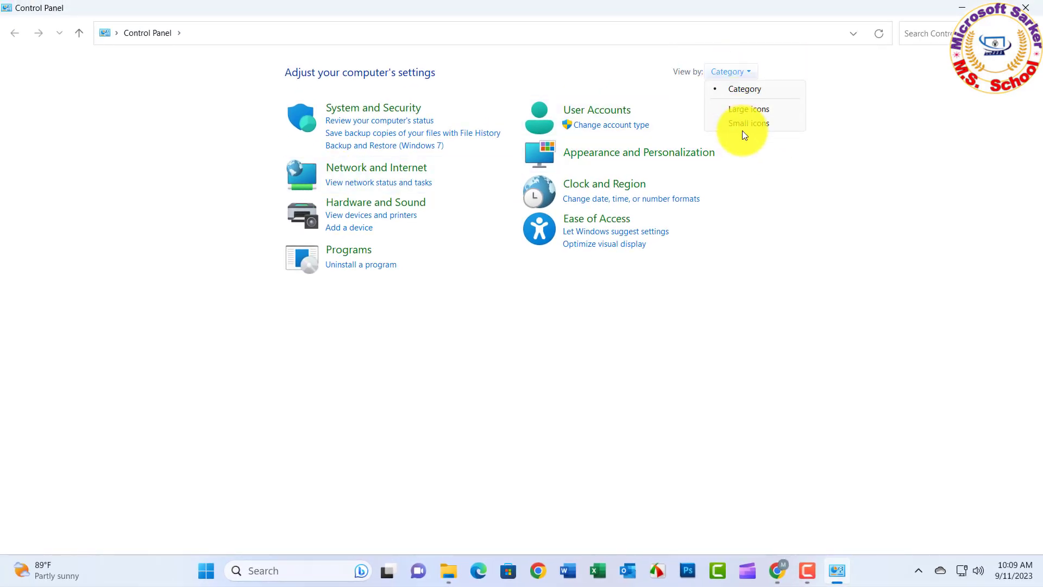
{"action": "left_click", "coordinate": [742, 125]}
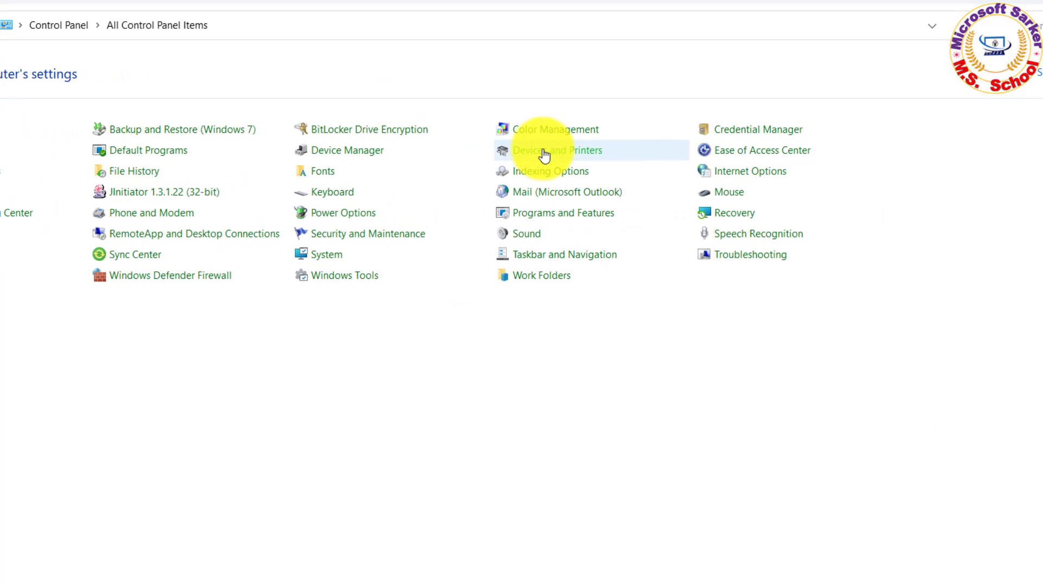
Go from Devices and Printers to Printers & scanners and start adding a printer.
{"action": "left_click", "coordinate": [544, 155]}
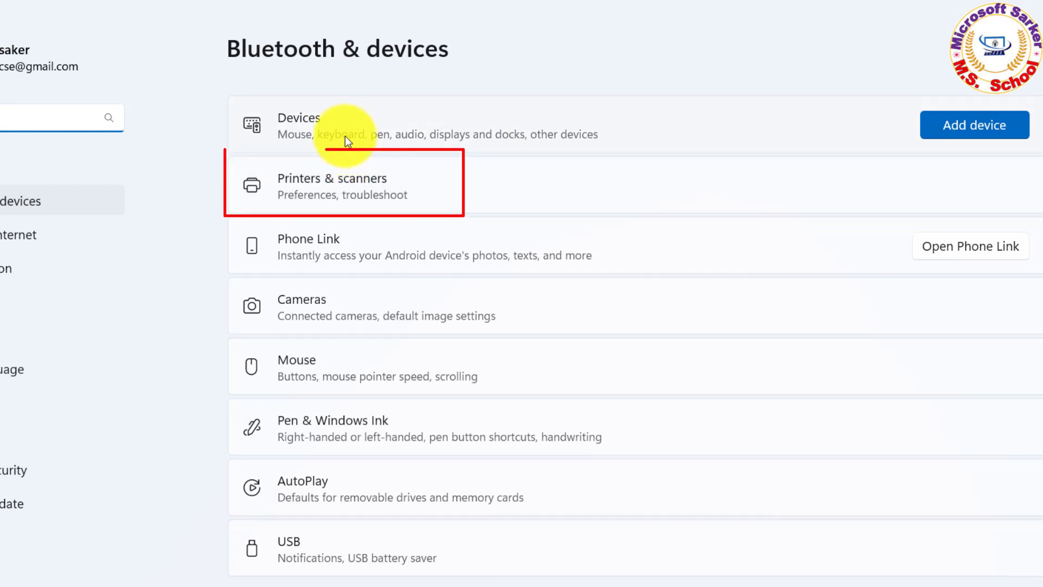
{"action": "left_click", "coordinate": [333, 192]}
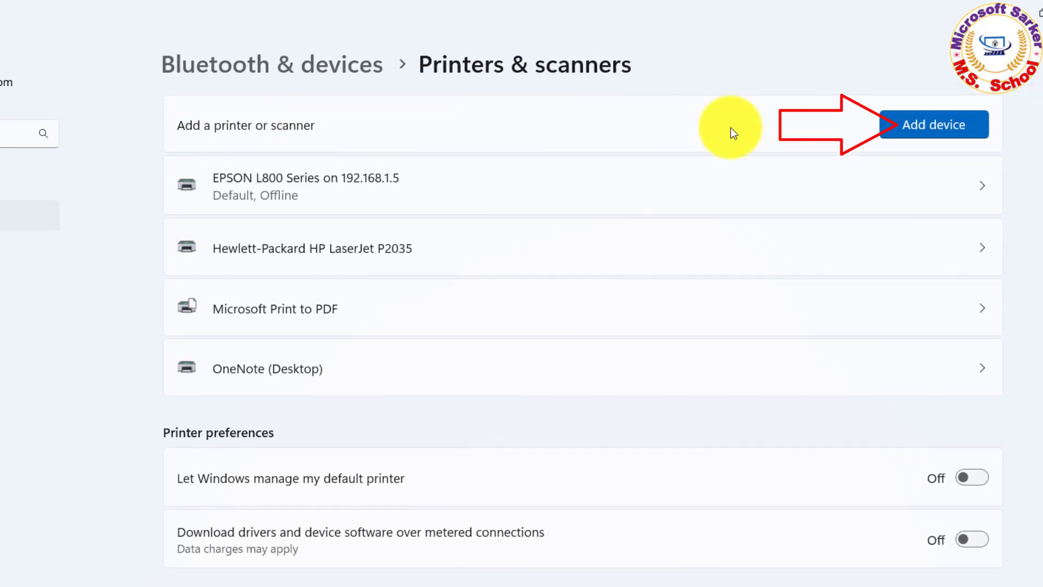
{"action": "left_click", "coordinate": [949, 127]}
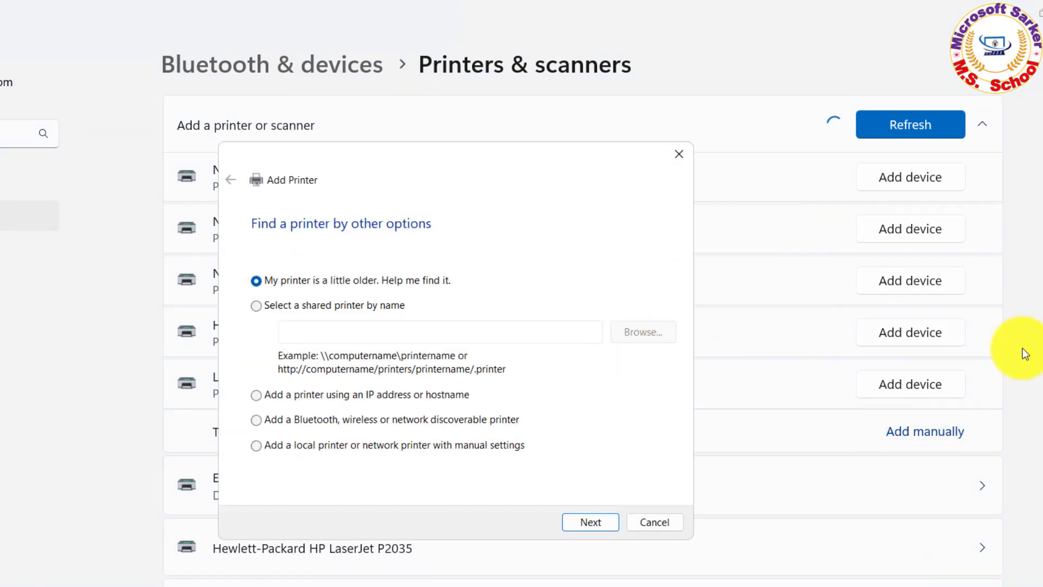
Choose a local printer with manual settings on port USB001, continuing to driver selection.
{"action": "left_click", "coordinate": [255, 447]}
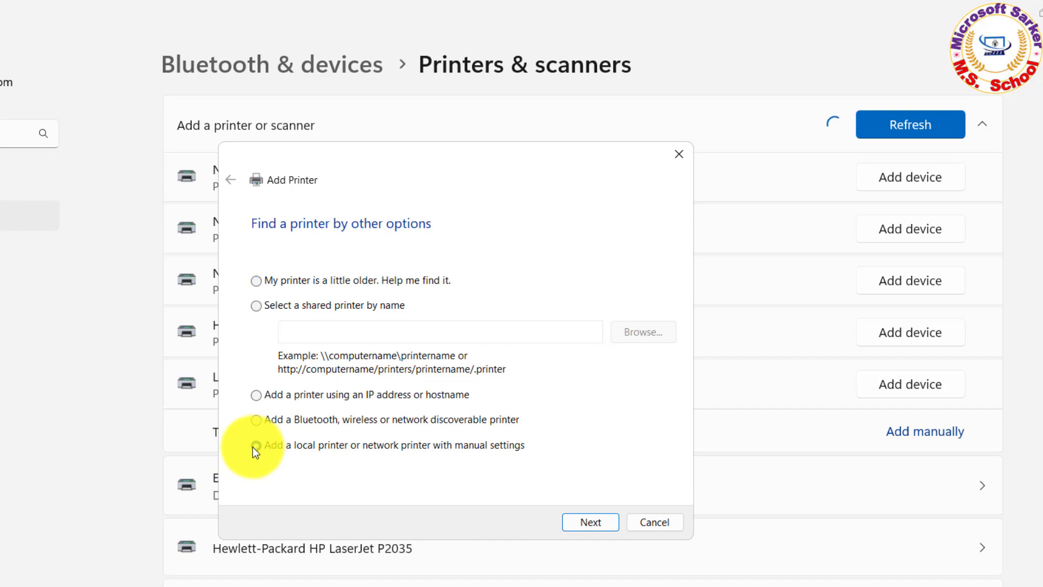
{"action": "left_click", "coordinate": [590, 522]}
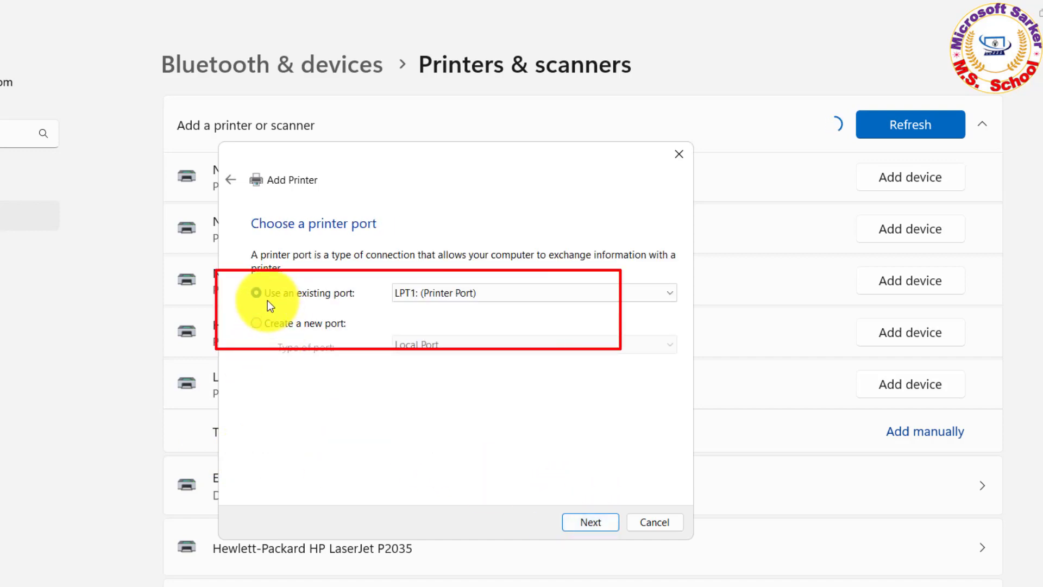
{"action": "left_click", "coordinate": [451, 296]}
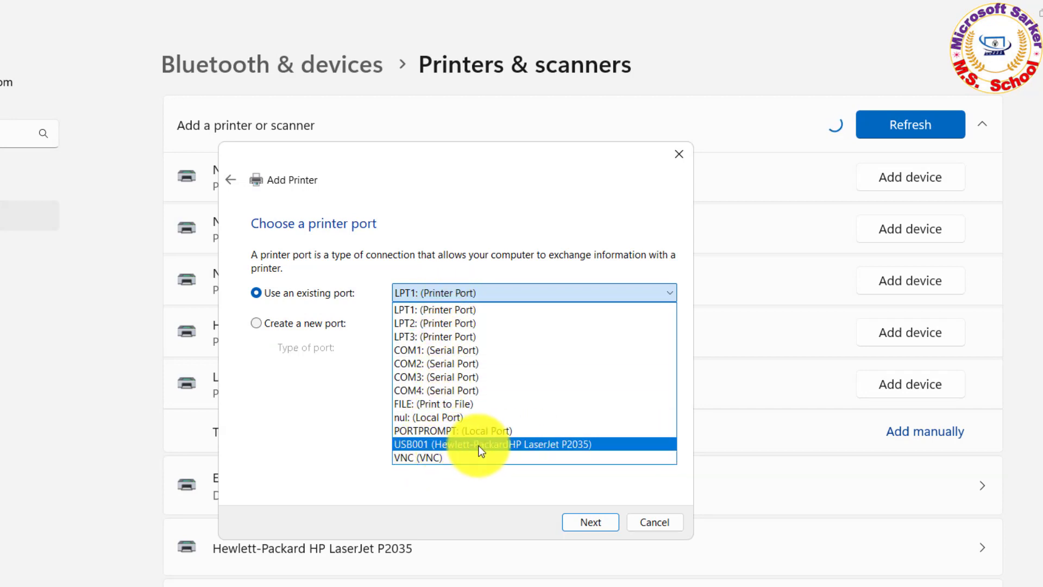
{"action": "left_click", "coordinate": [481, 445]}
{"action": "left_click", "coordinate": [590, 521]}
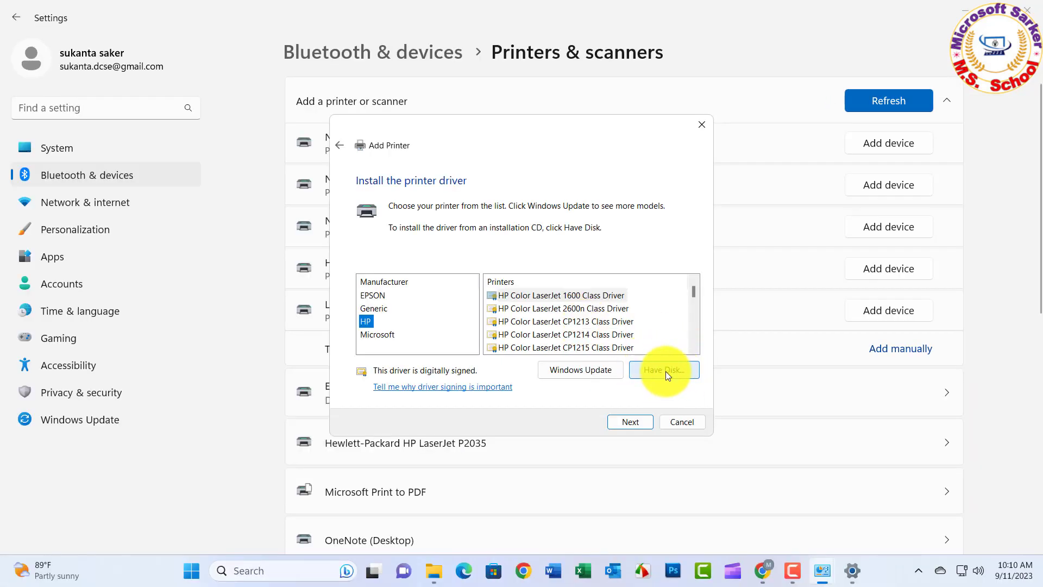
Load HP2030.INF via Have Disk from the extracted folder in Desktop > New folder (2).
{"action": "left_click", "coordinate": [666, 371]}
{"action": "left_click", "coordinate": [641, 343]}
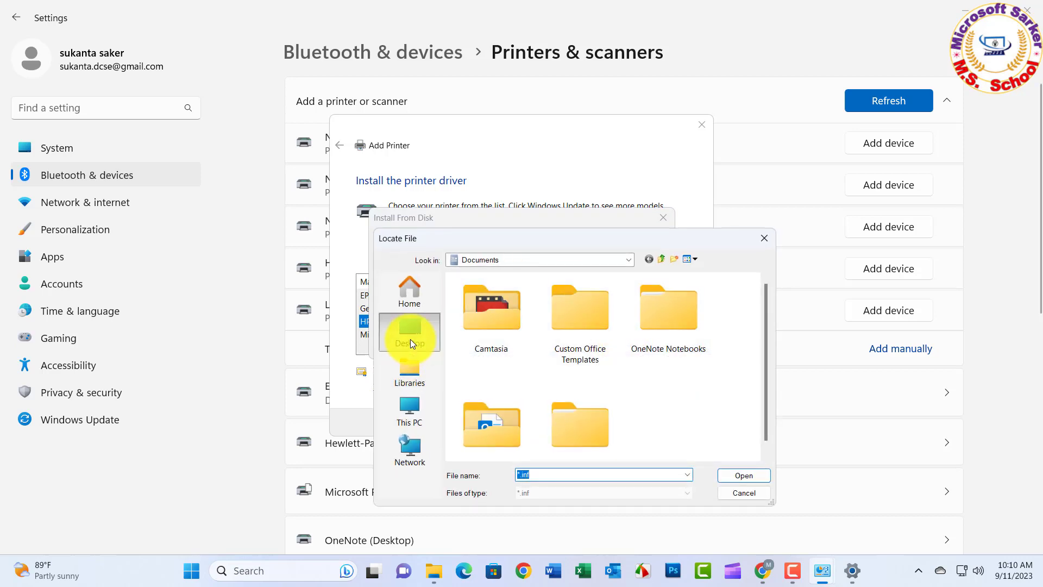
{"action": "left_click", "coordinate": [410, 339]}
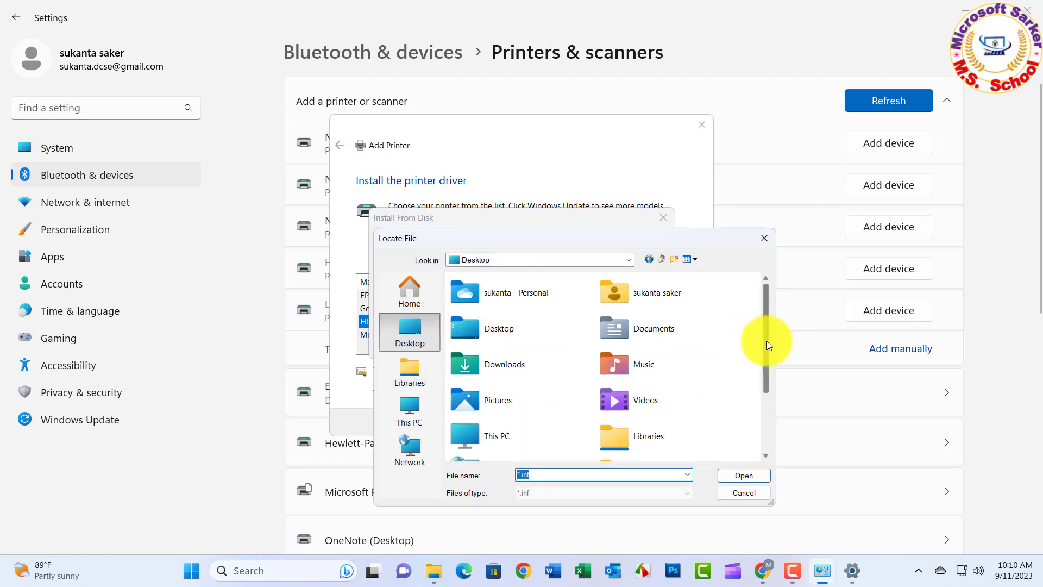
{"action": "left_click_drag", "start_coordinate": [766, 345], "coordinate": [767, 391]}
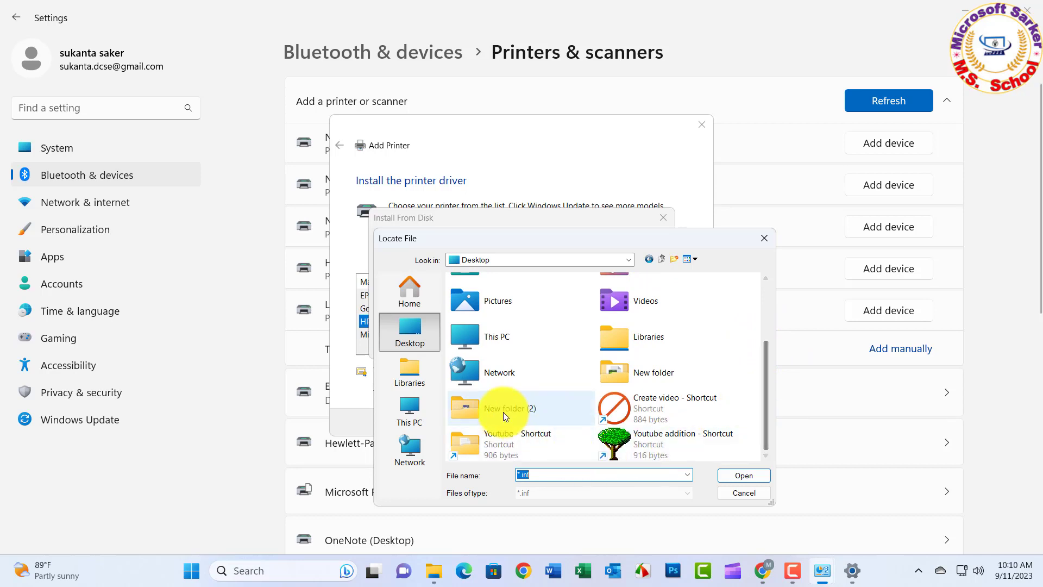
{"action": "double_click", "coordinate": [506, 409]}
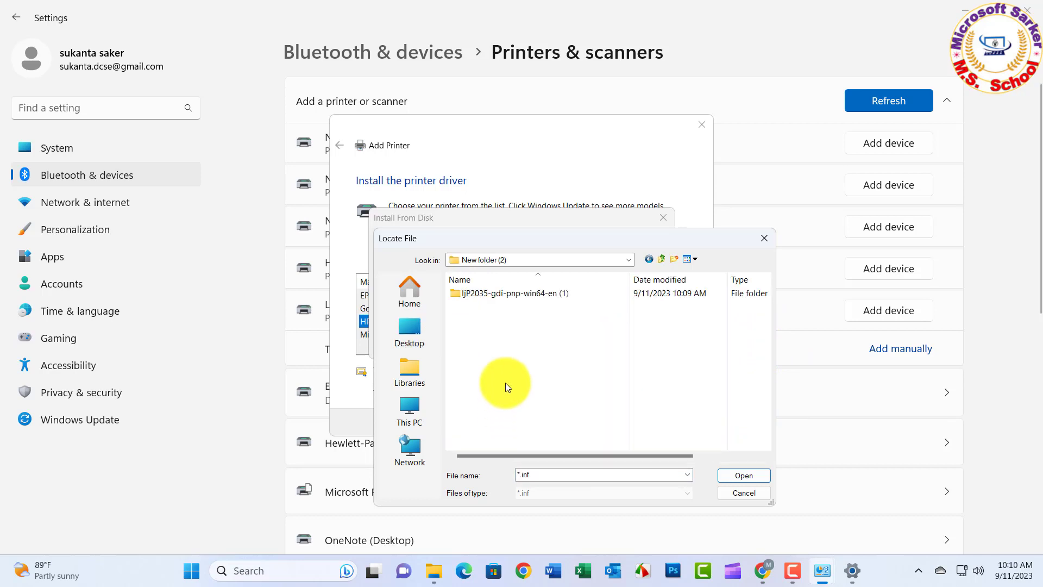
{"action": "double_click", "coordinate": [505, 295]}
{"action": "left_click", "coordinate": [487, 307]}
{"action": "left_click", "coordinate": [735, 473]}
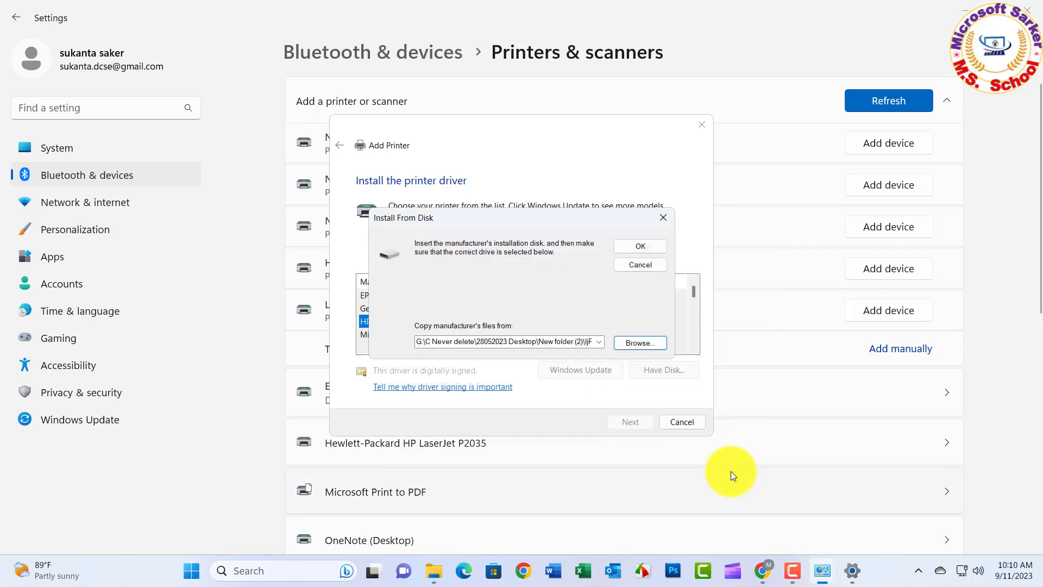
Accept the driver files location and pick HP LaserJet P2035 as the driver.
{"action": "left_click", "coordinate": [645, 245]}
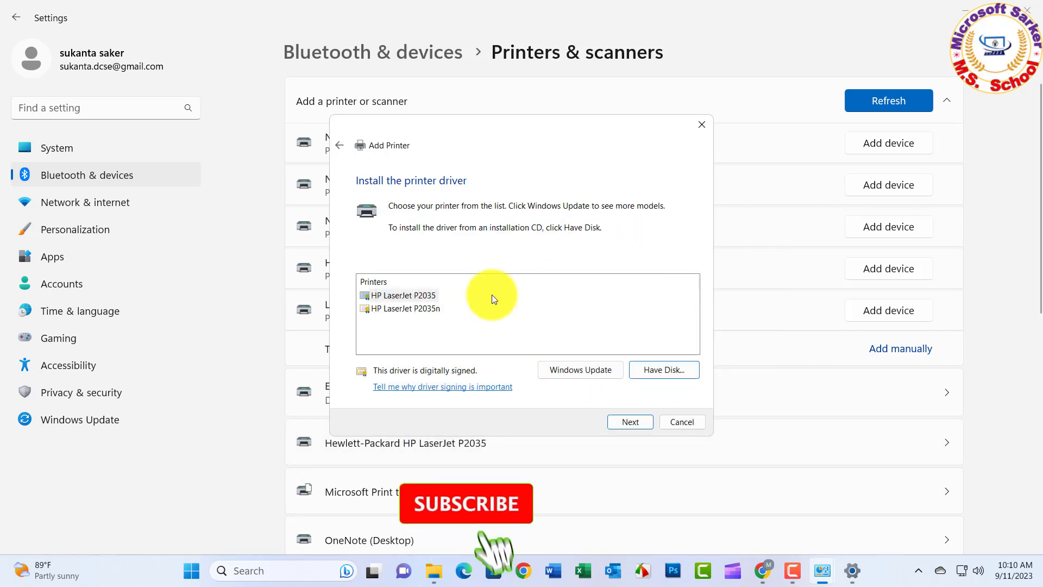
{"action": "left_click", "coordinate": [381, 295]}
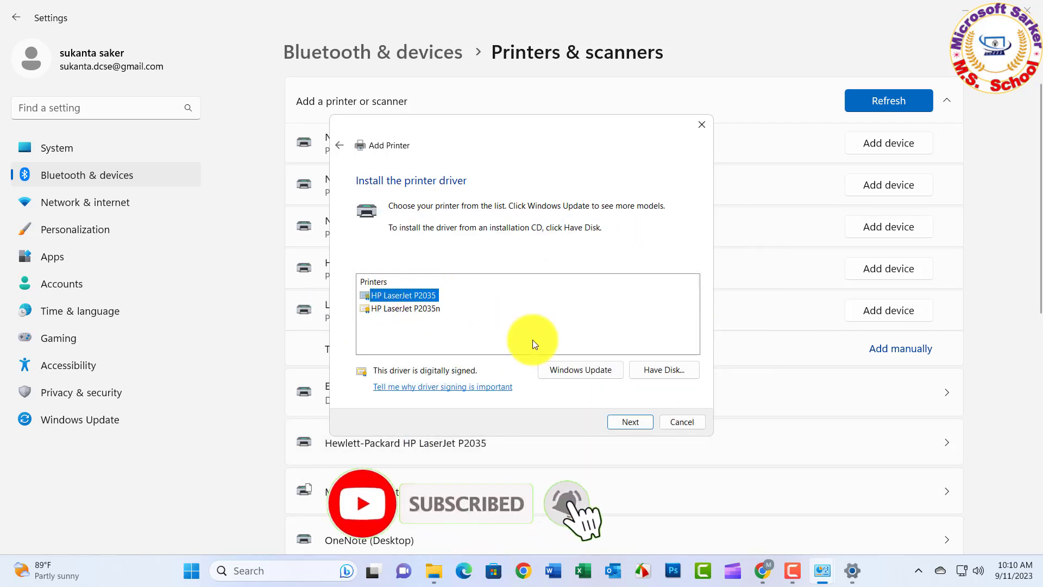
{"action": "left_click", "coordinate": [624, 421]}
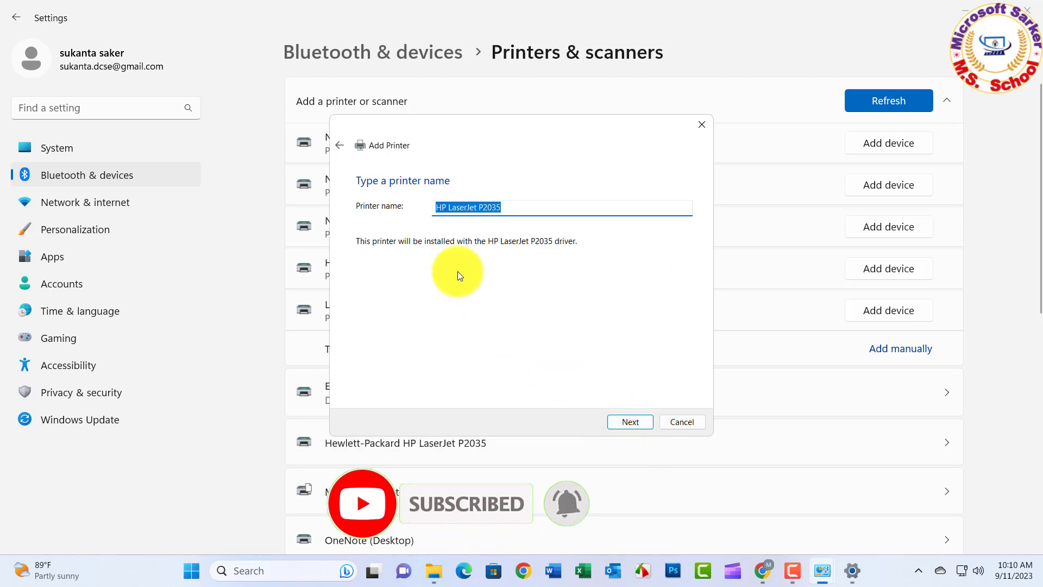
Install with the default printer name and set the printer to not be shared.
{"action": "left_click", "coordinate": [630, 422]}
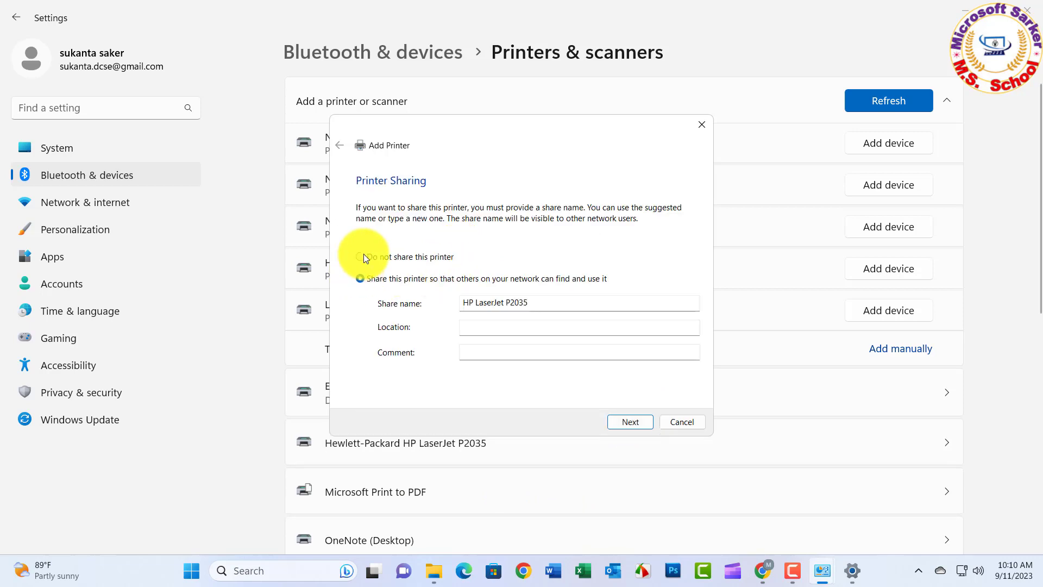
{"action": "left_click", "coordinate": [364, 257]}
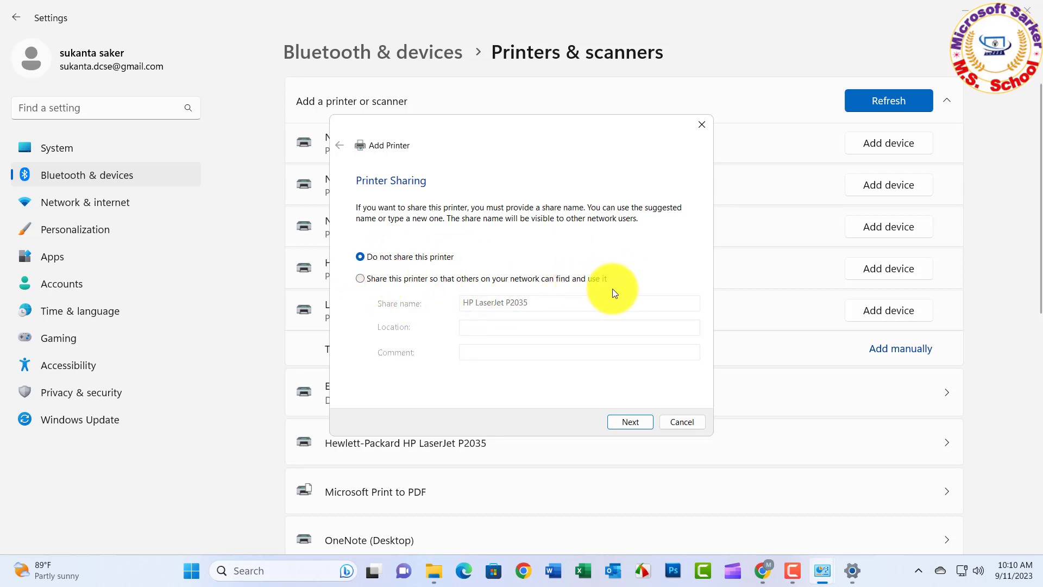
{"action": "left_click", "coordinate": [626, 422]}
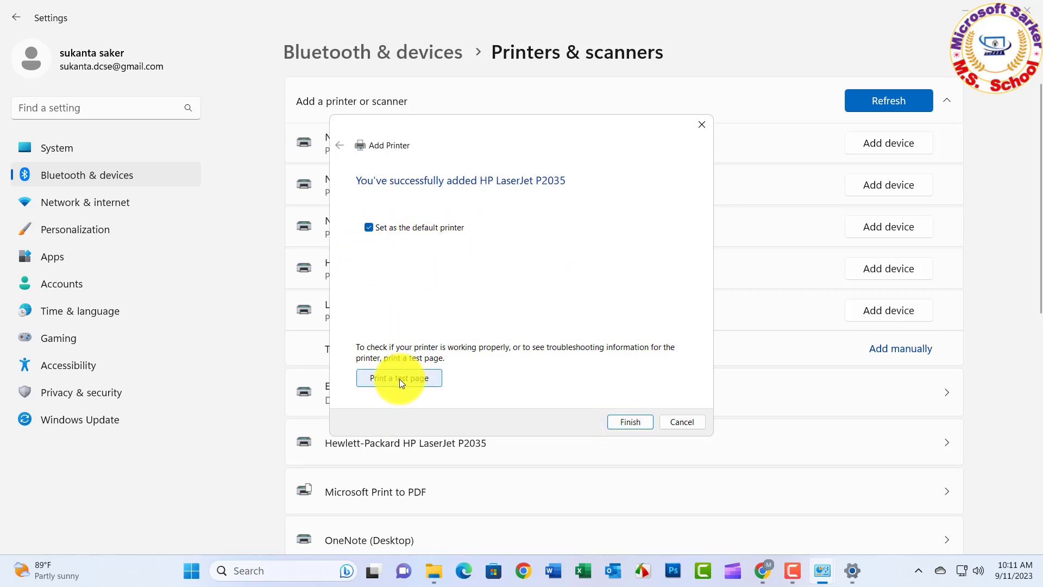
Print a test page on the HP LaserJet P2035, dismiss the notice, and finish.
{"action": "left_click", "coordinate": [380, 387]}
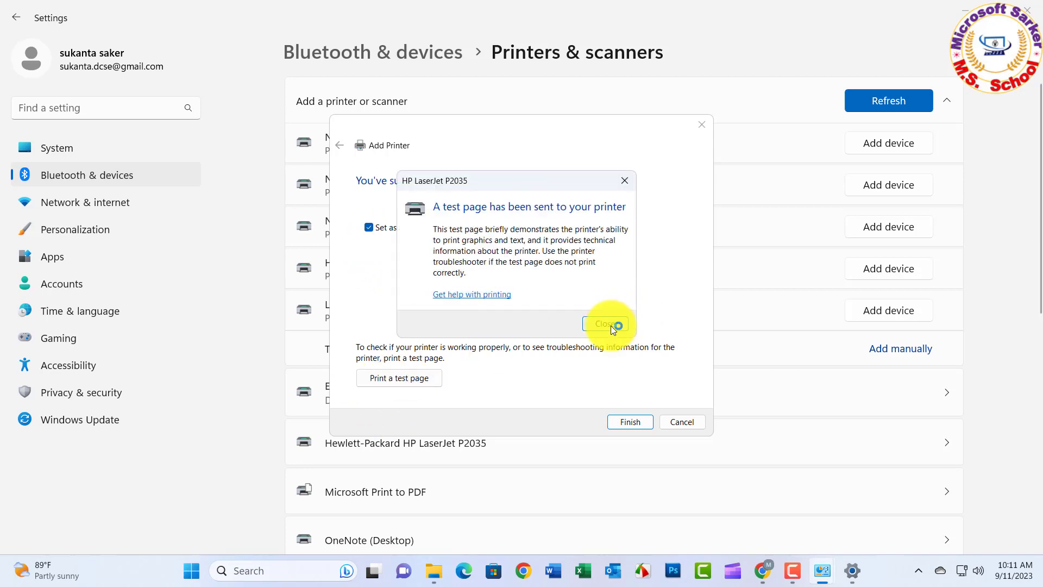
{"action": "left_click", "coordinate": [607, 325]}
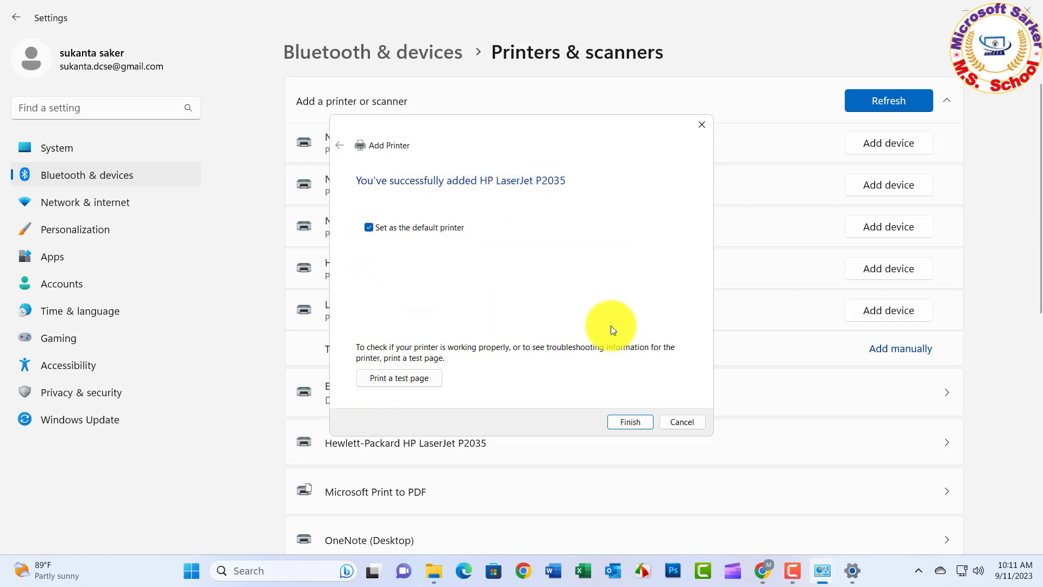
{"action": "left_click", "coordinate": [630, 421]}
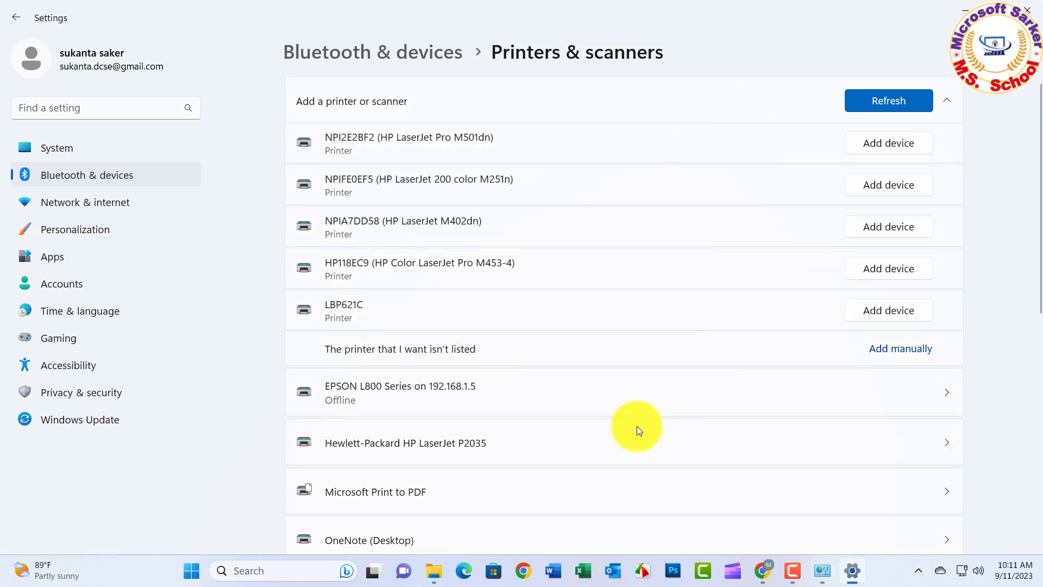
Close the Settings and Control Panel windows to return to the desktop.
{"action": "left_click", "coordinate": [1038, 10]}
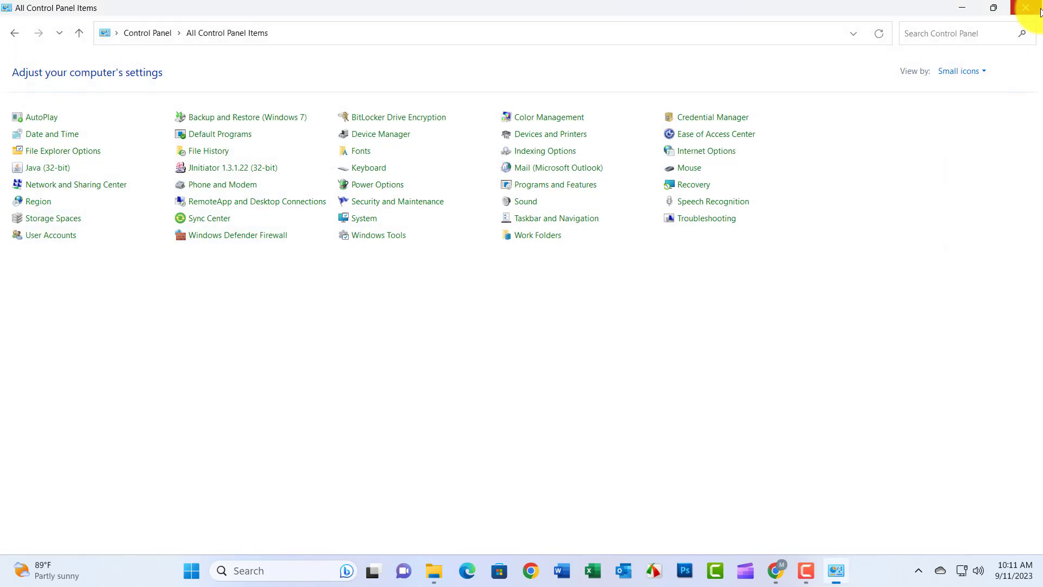
{"action": "left_click", "coordinate": [1026, 8]}
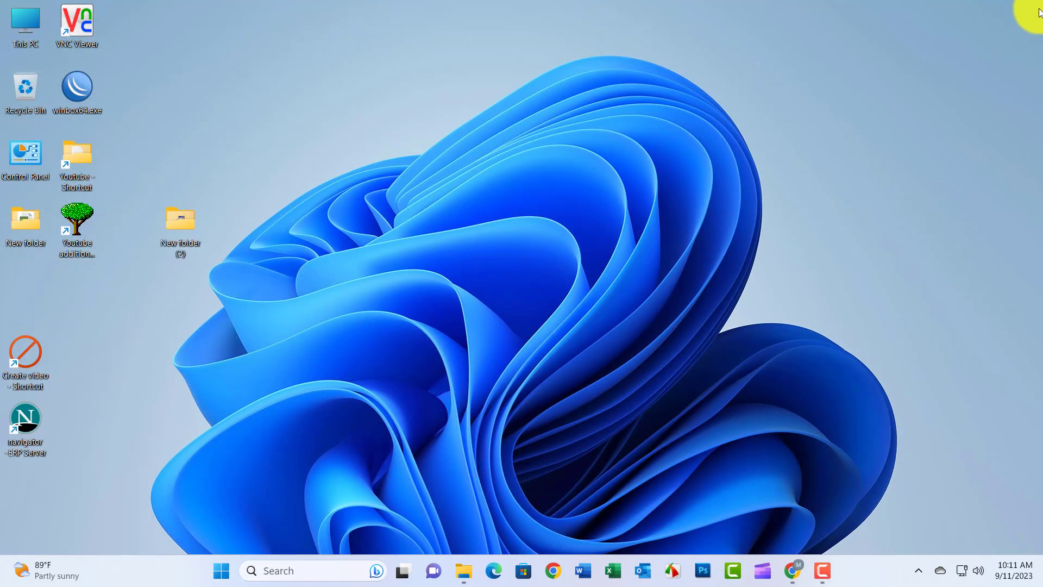